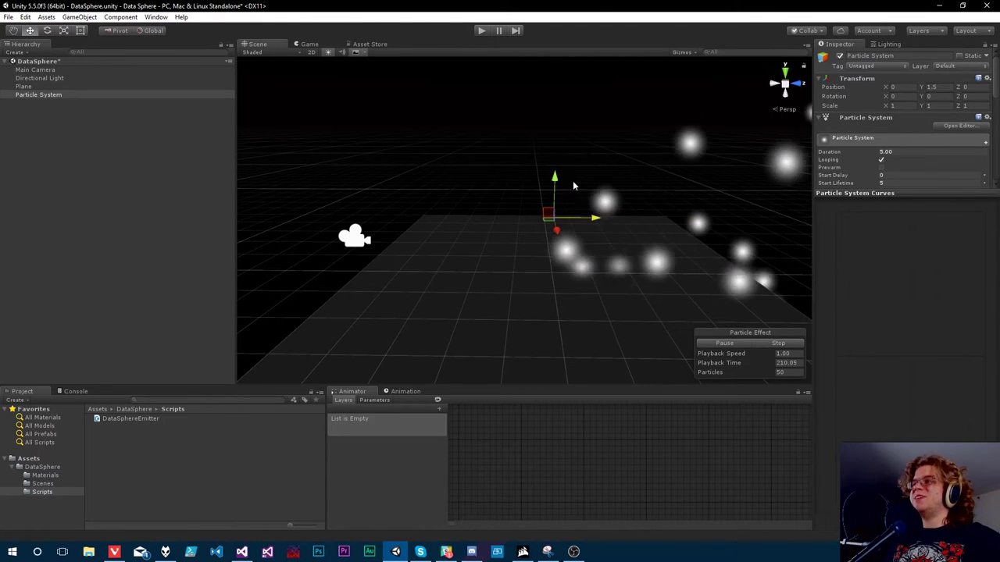
alt+drag(572, 185, 547, 187)
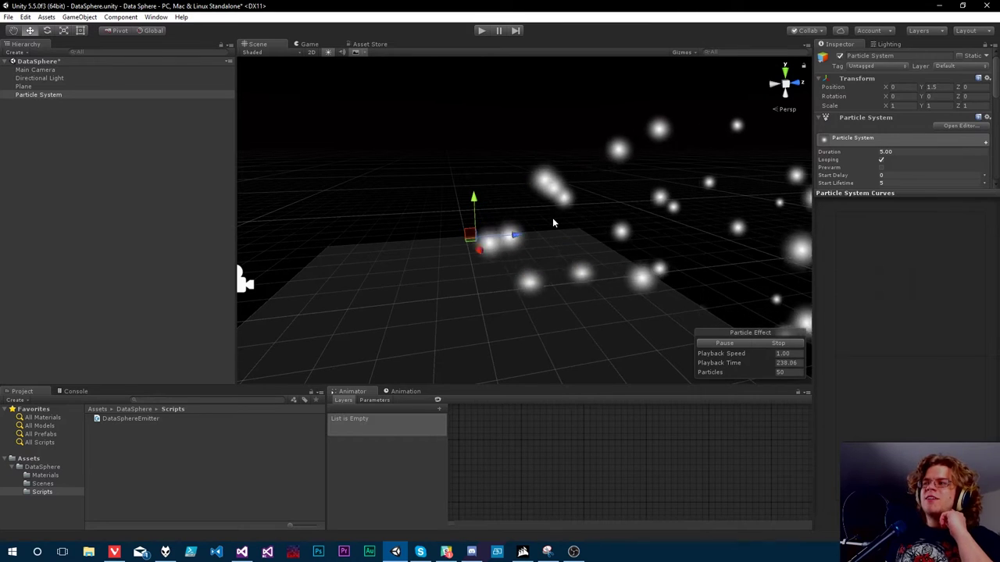
alt+drag(531, 219, 554, 202)
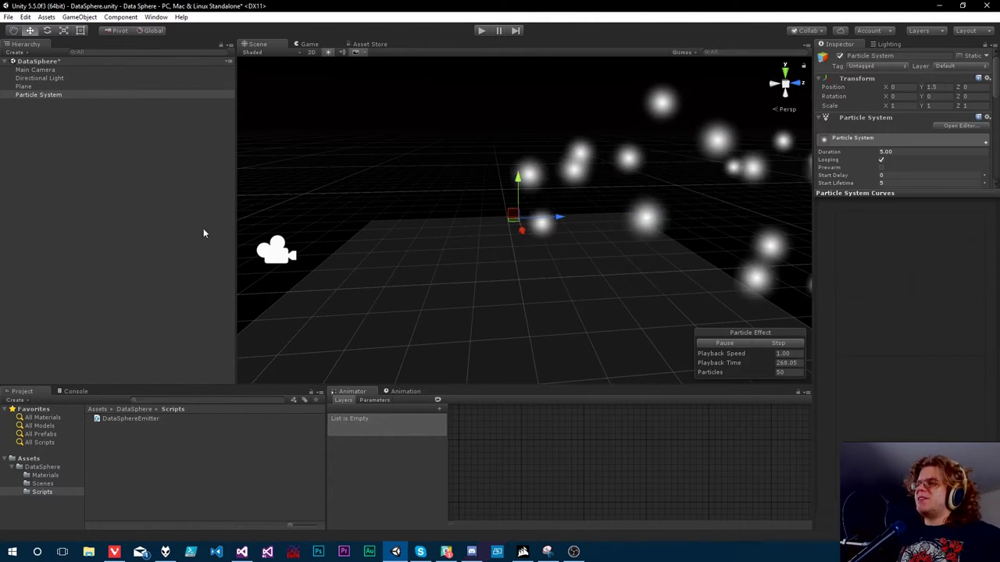
Open DataSphereEmitter.cs and declare 'public ParticleSystem system;' on line 7, then save.
double_click(117, 417)
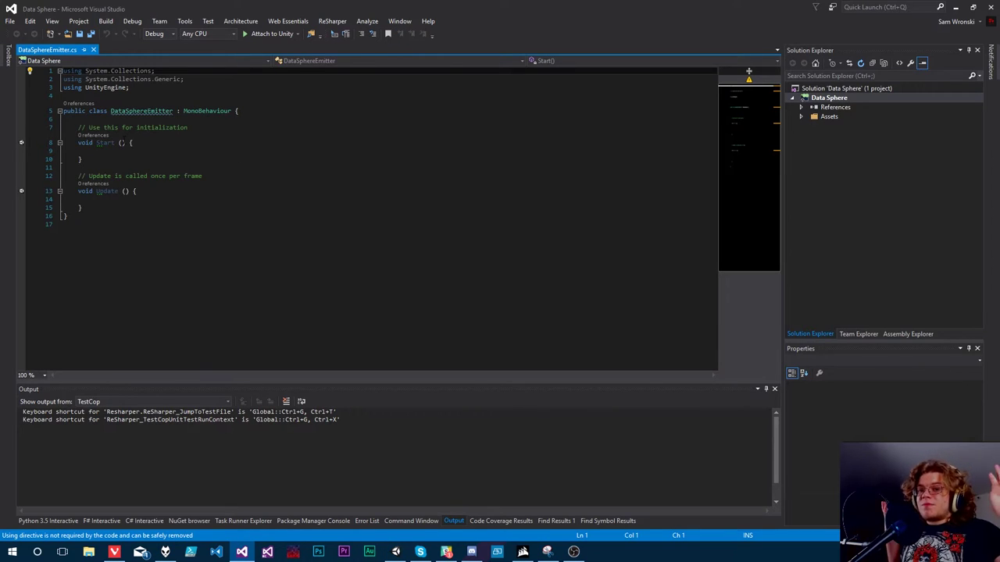
click(78, 118)
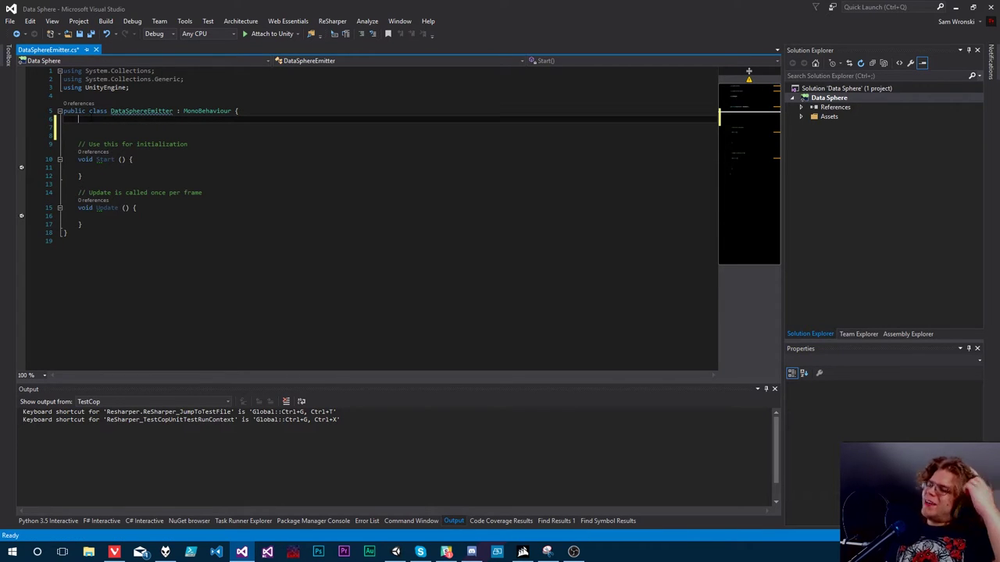
key(Down)
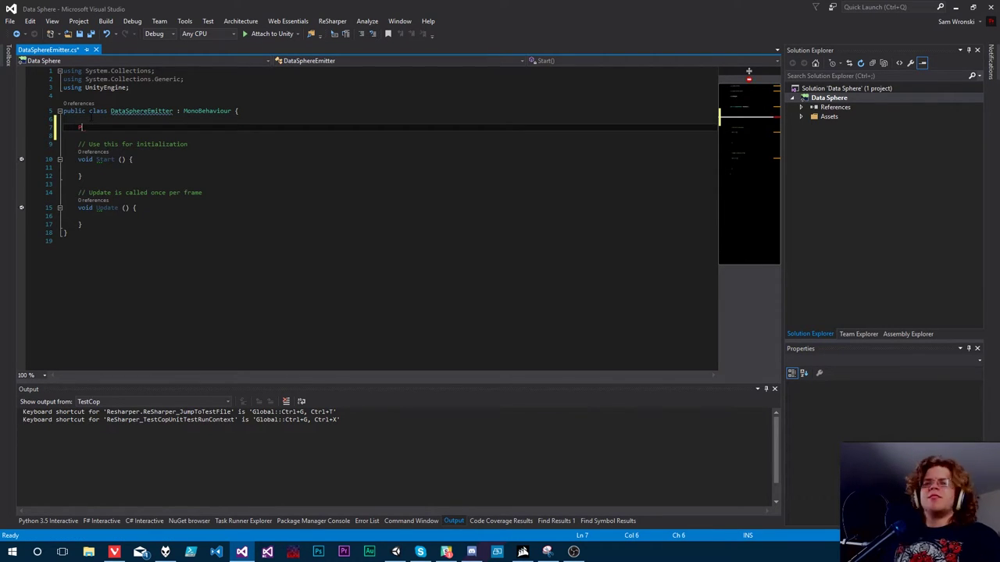
text(Particle)
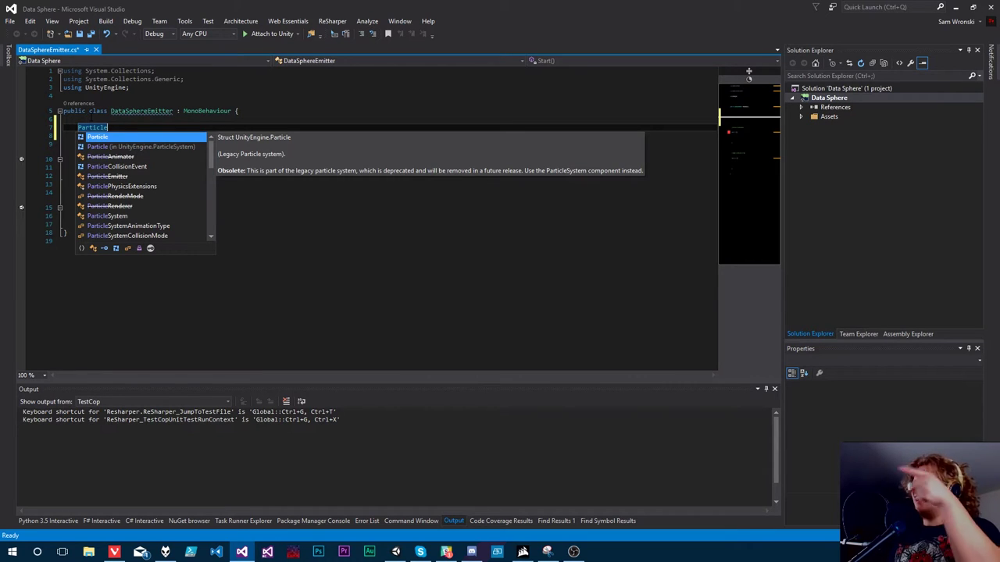
text(System)
key(Escape)
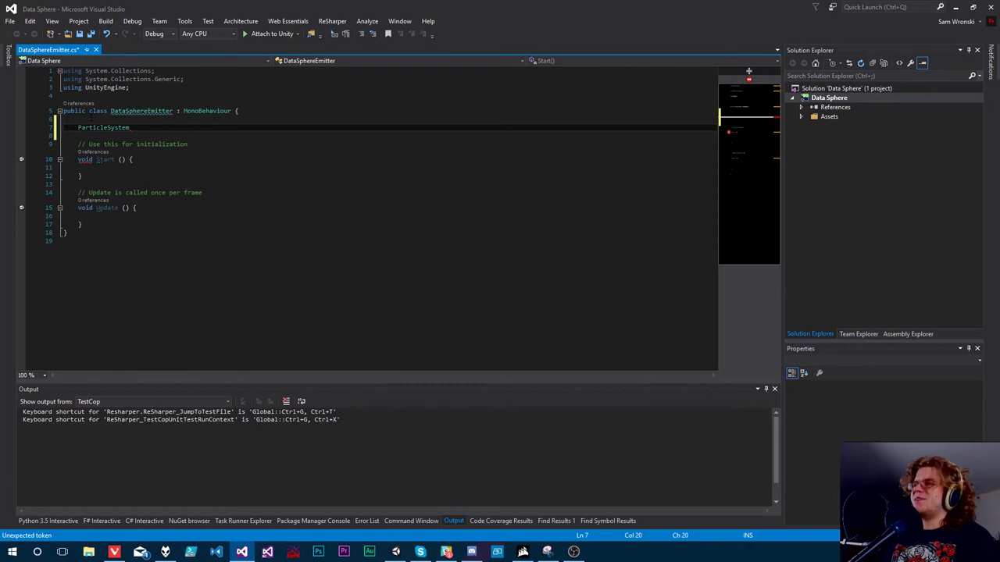
key(ctrl+s)
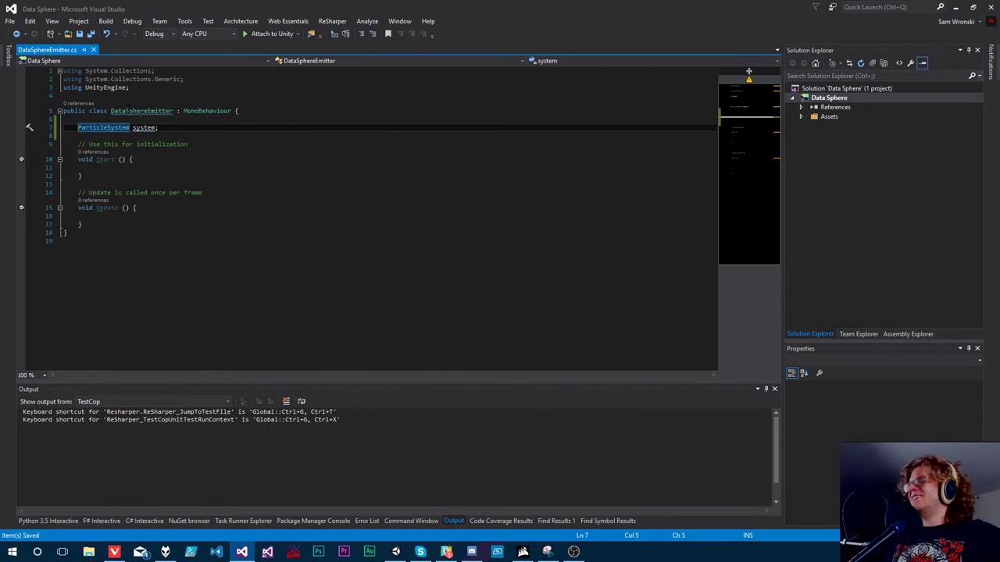
text(public)
key(ctrl+s)
key(ctrl+s)
key(ctrl+s)
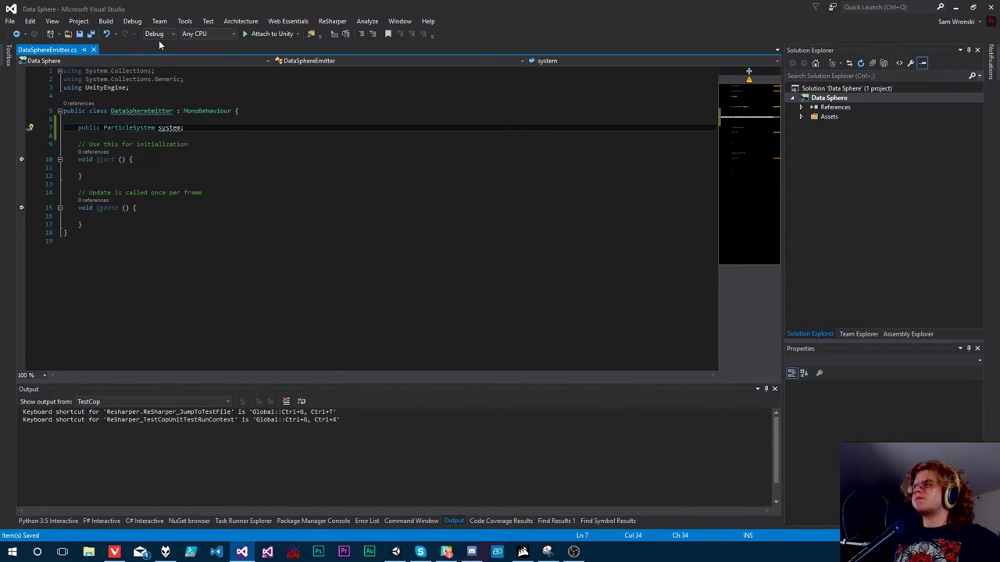
click(101, 216)
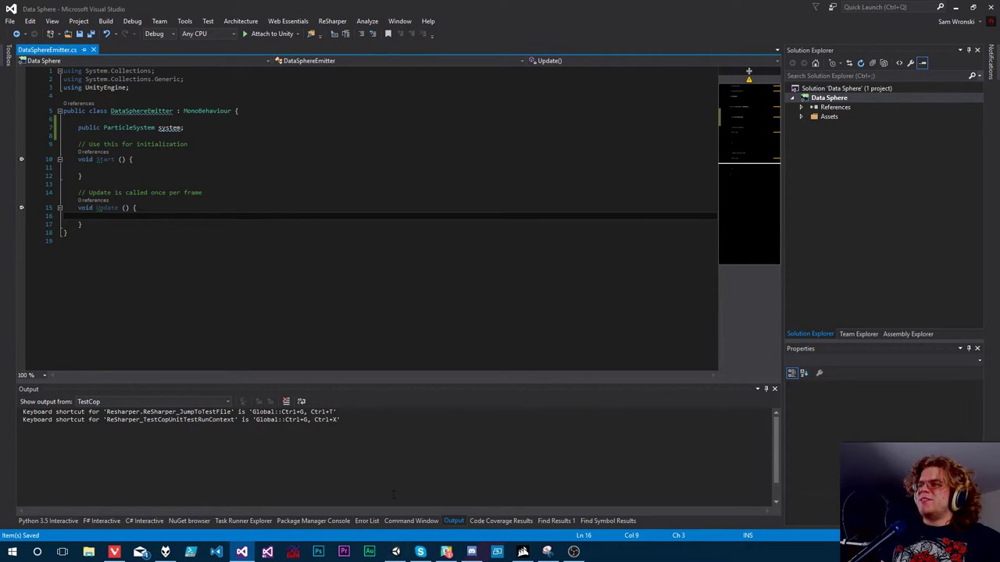
Begin the Update line as system.Emit(new ParticleSystem.EmitParams() { after checking the Particle System.
click(398, 552)
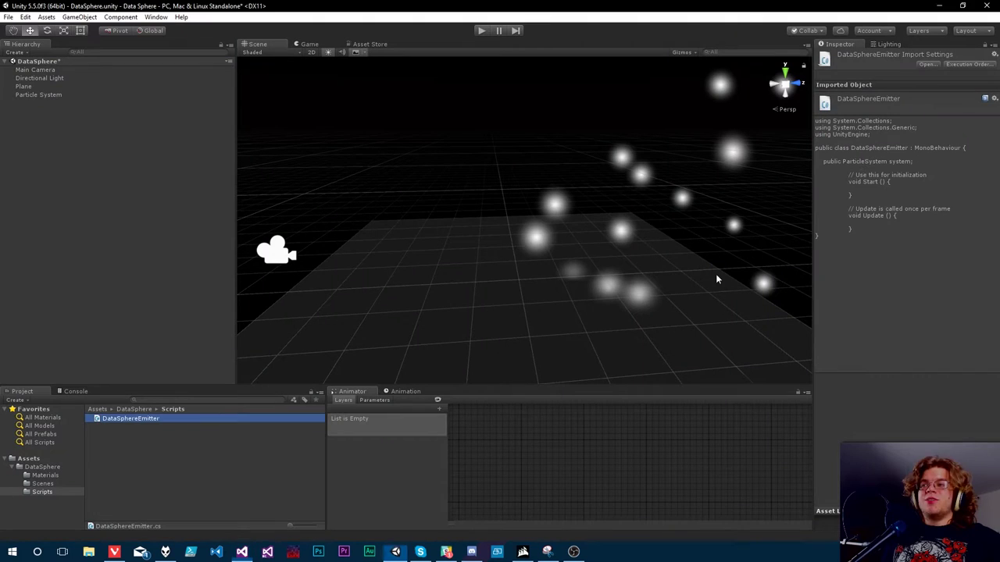
click(49, 95)
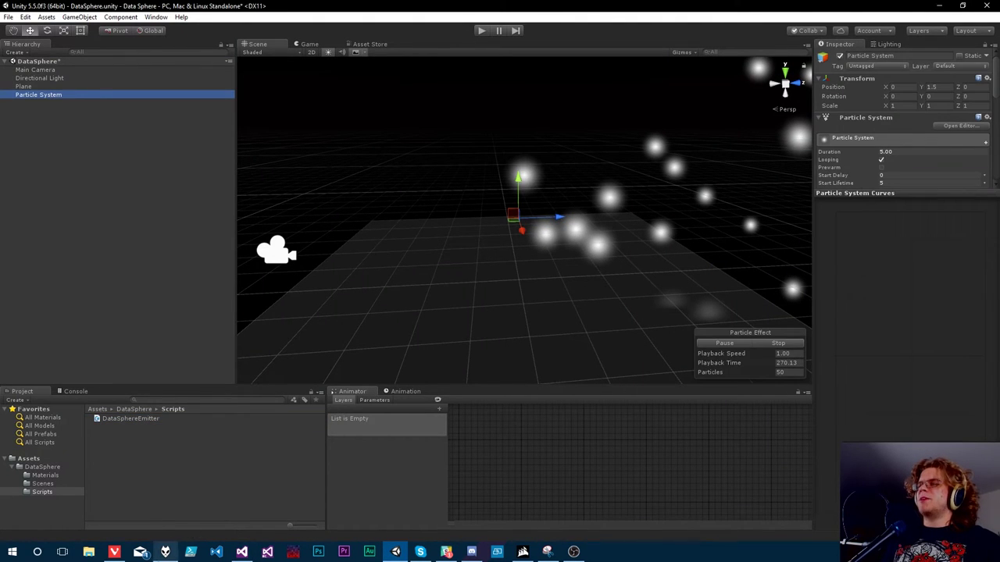
click(241, 551)
text(syst)
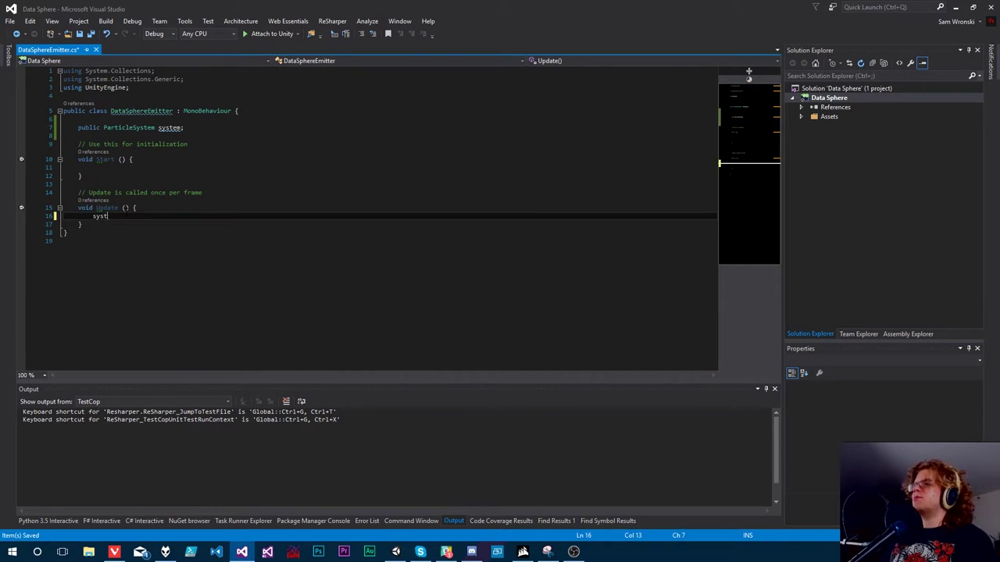
text(em.Emit()
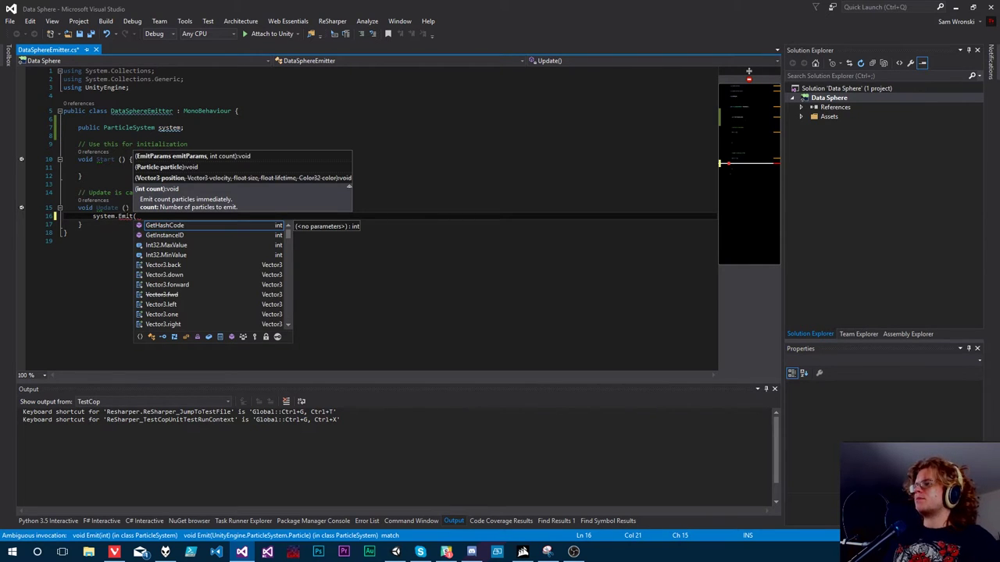
text(Emit)
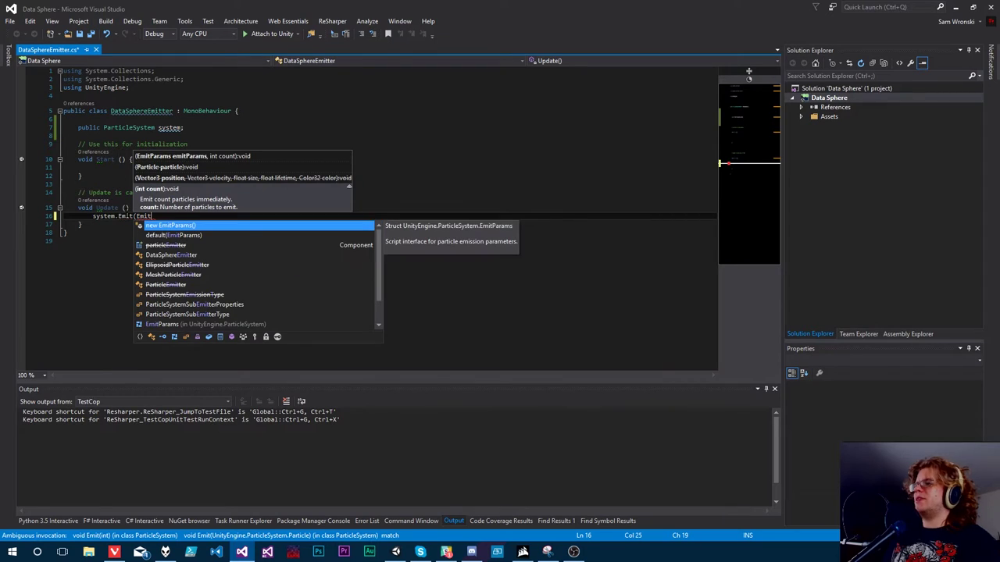
key(Return)
text(()
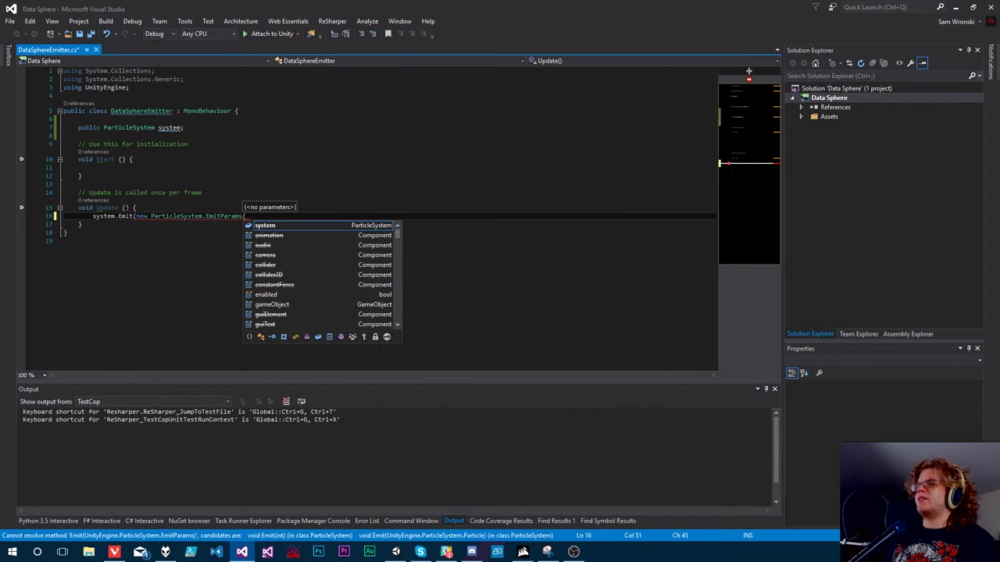
text() {)
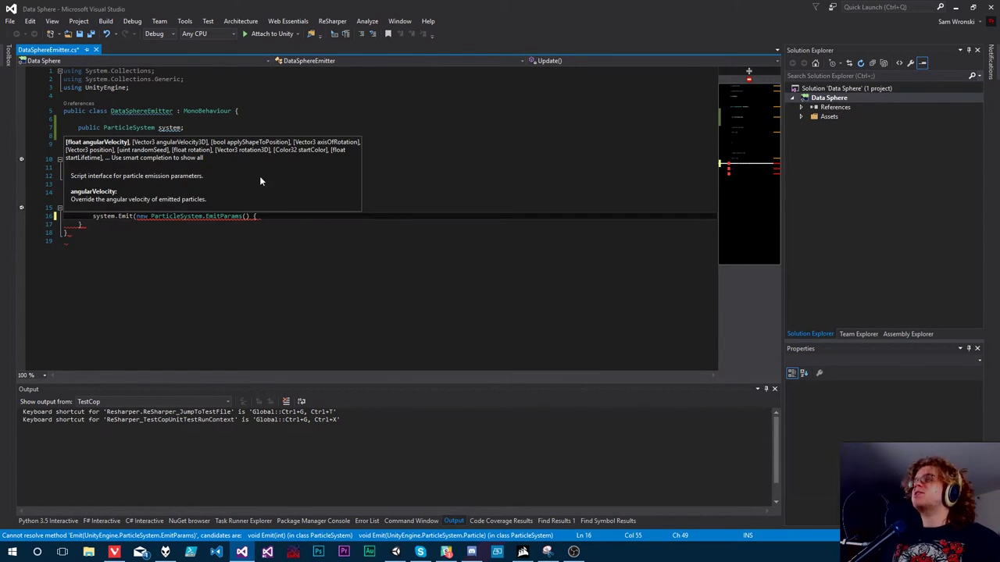
Set position = Random.onUnitSphere, finish the call with }, 1); and save.
text(postion)
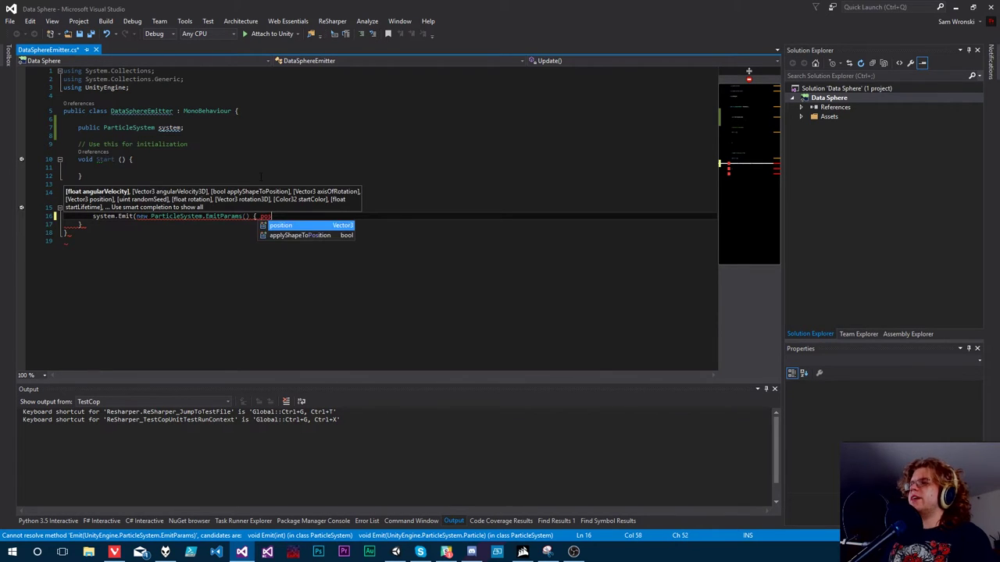
key(BackSpace)
key(BackSpace)
key(BackSpace)
text(ition)
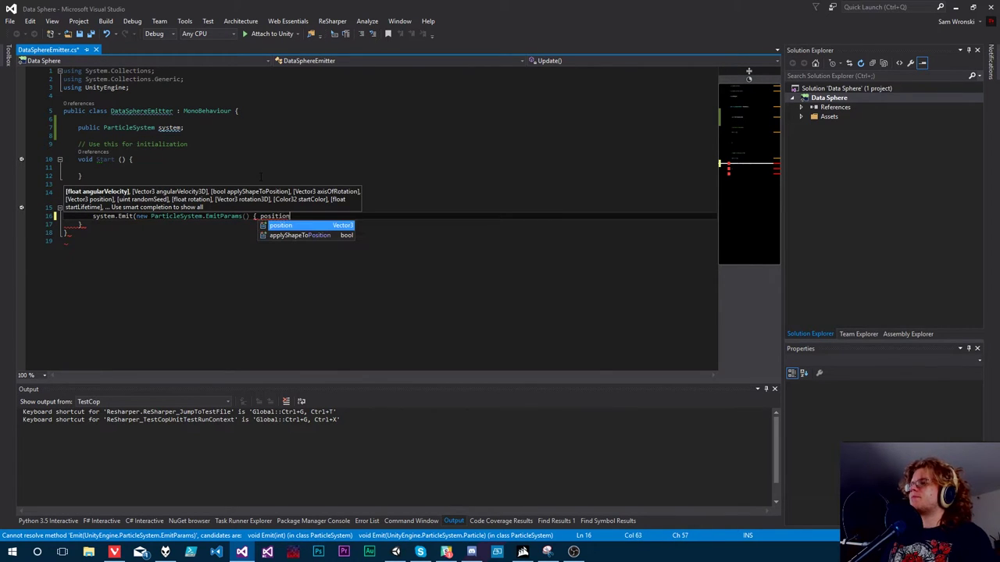
key(Return)
key(BackSpace)
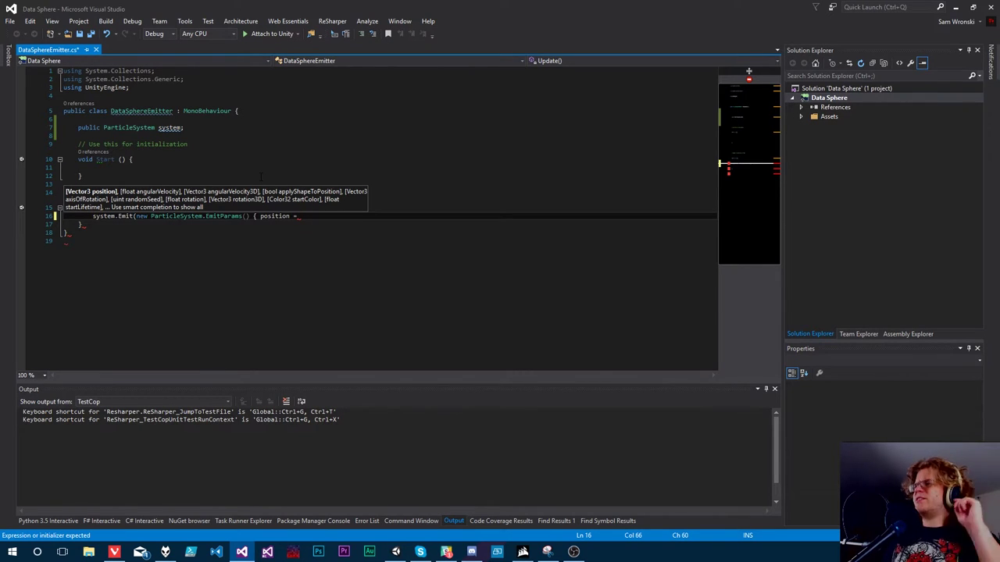
text(nom)
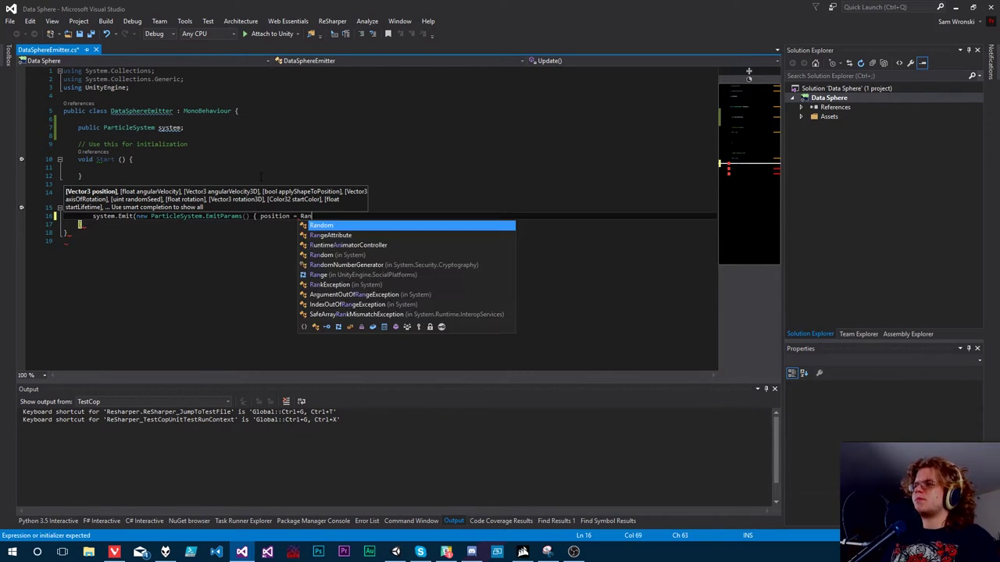
key(BackSpace)
key(BackSpace)
text(dom.)
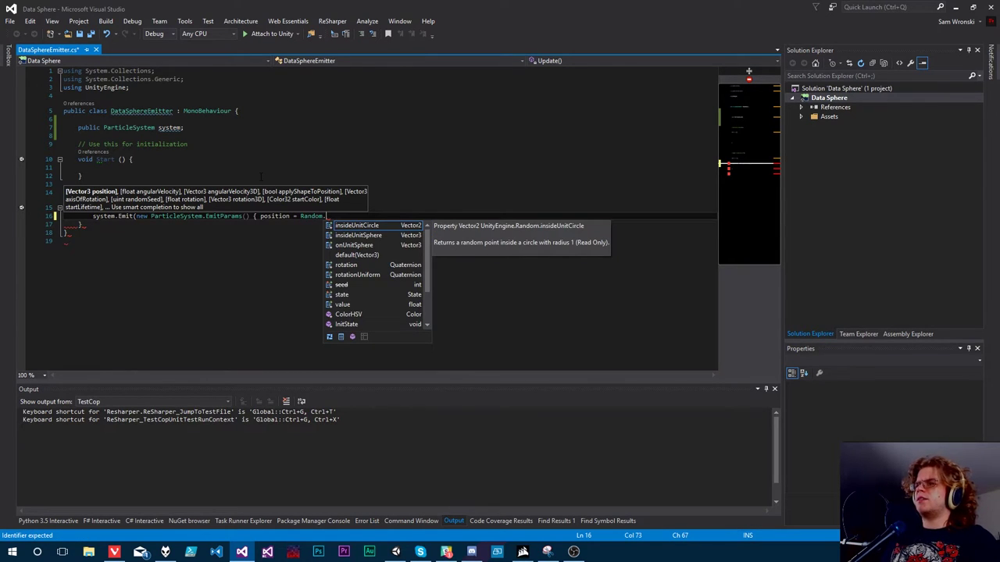
text(on)
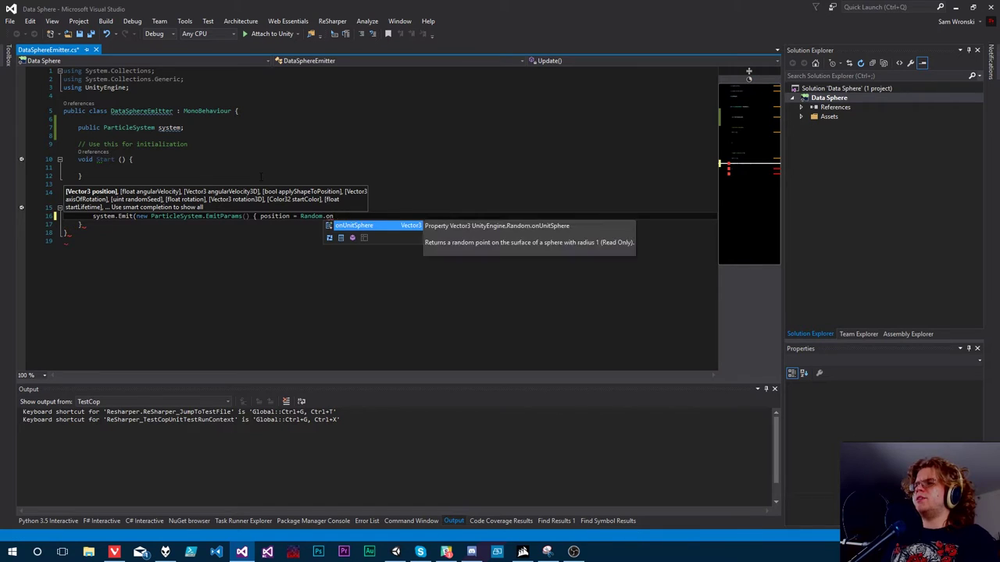
key(Tab)
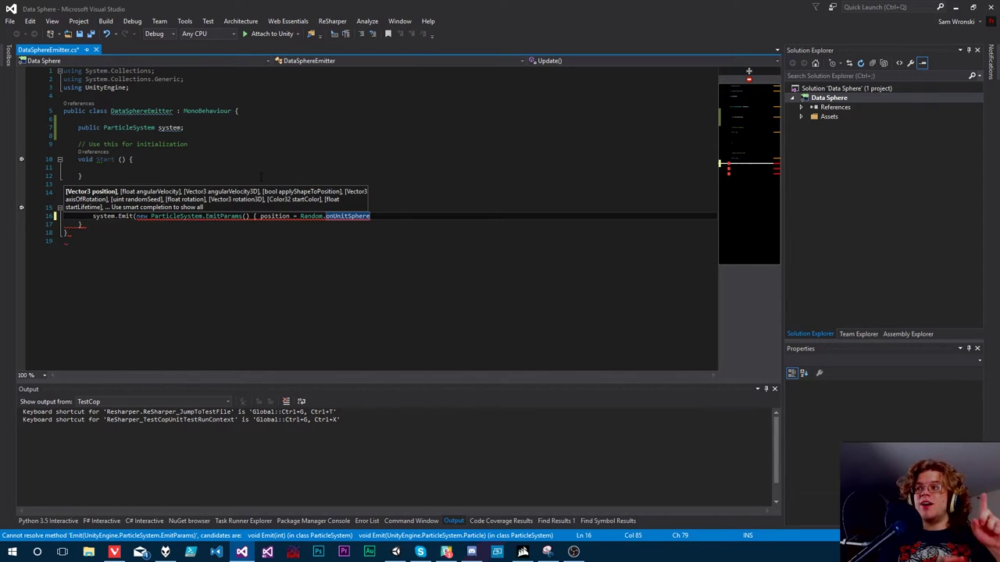
text(})
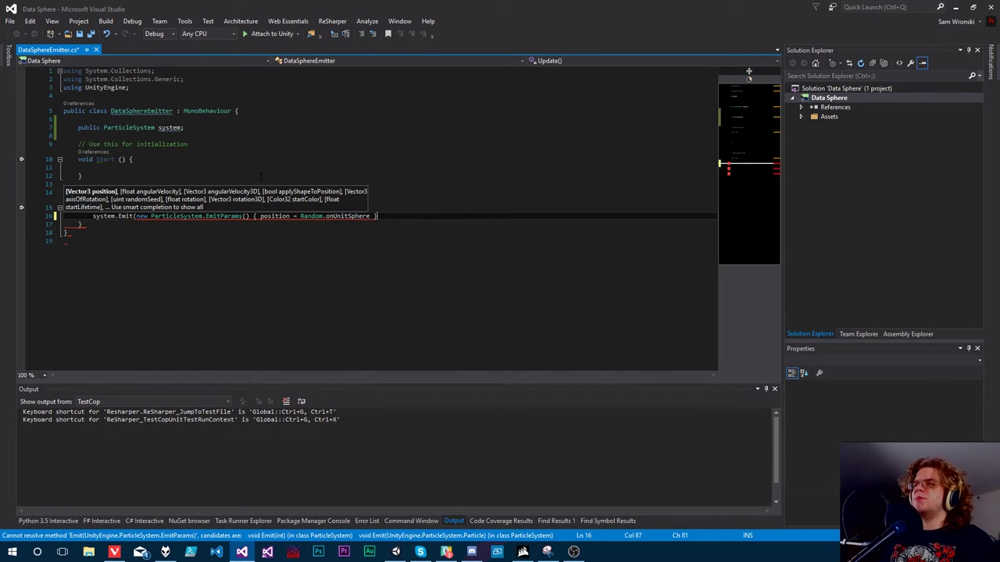
text(, )
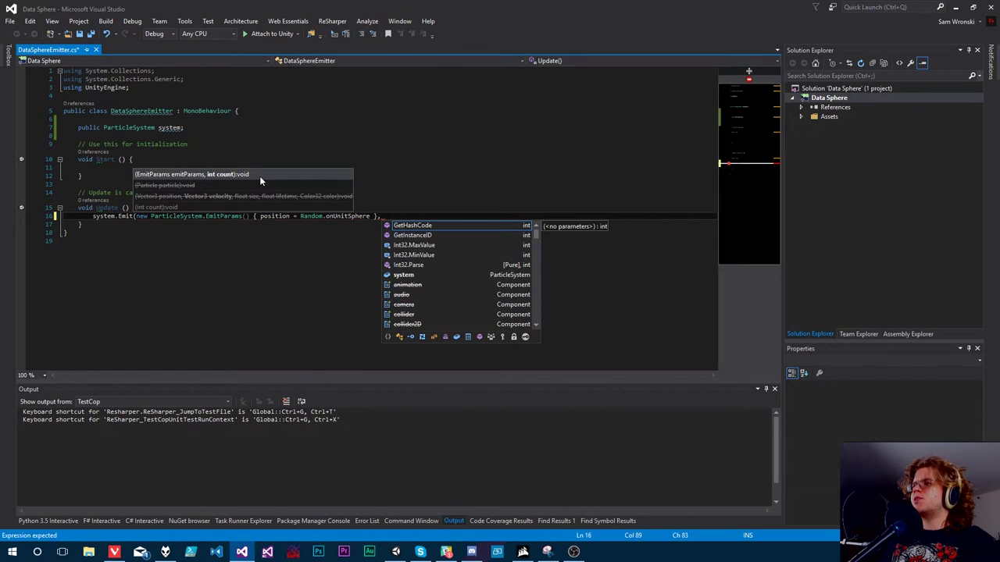
text(1);)
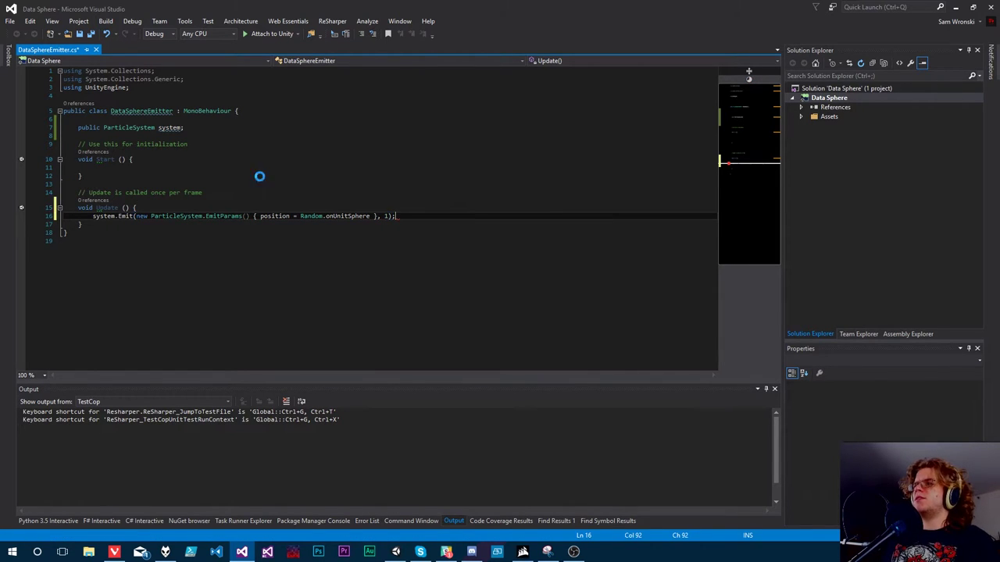
key(ctrl+s)
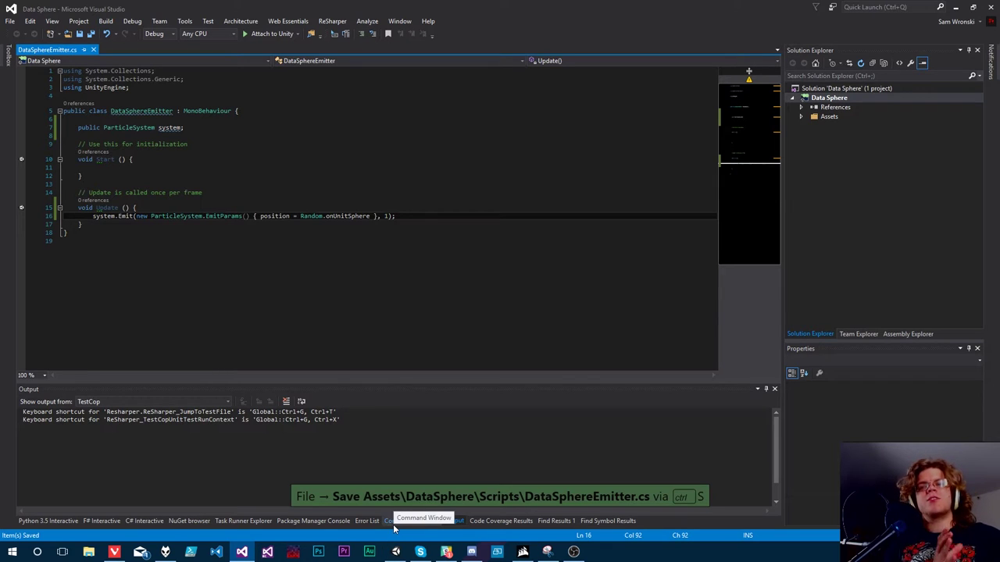
Disable the Particle System's Emission module, leaving Max Particles at 1000.
click(395, 551)
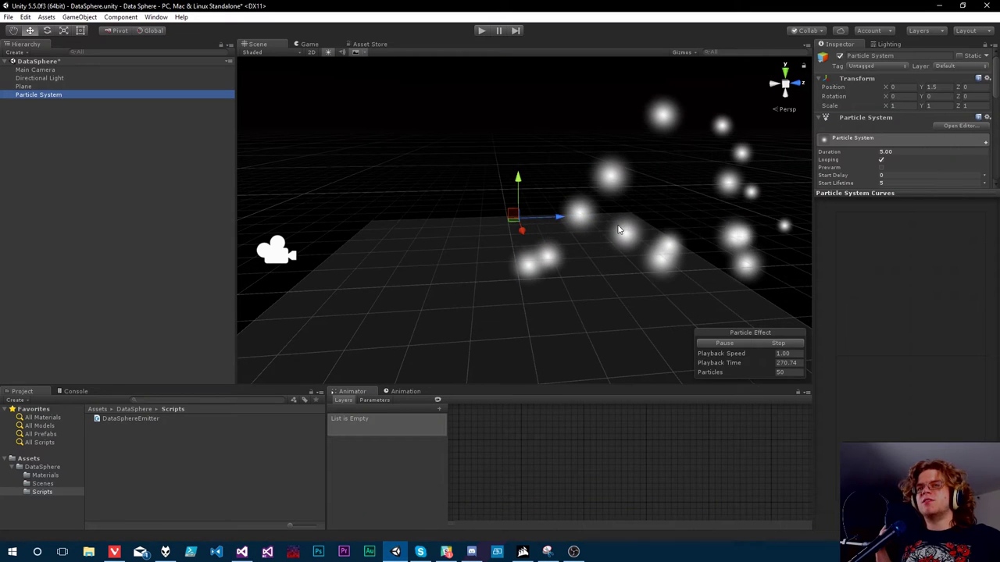
drag(866, 196, 889, 388)
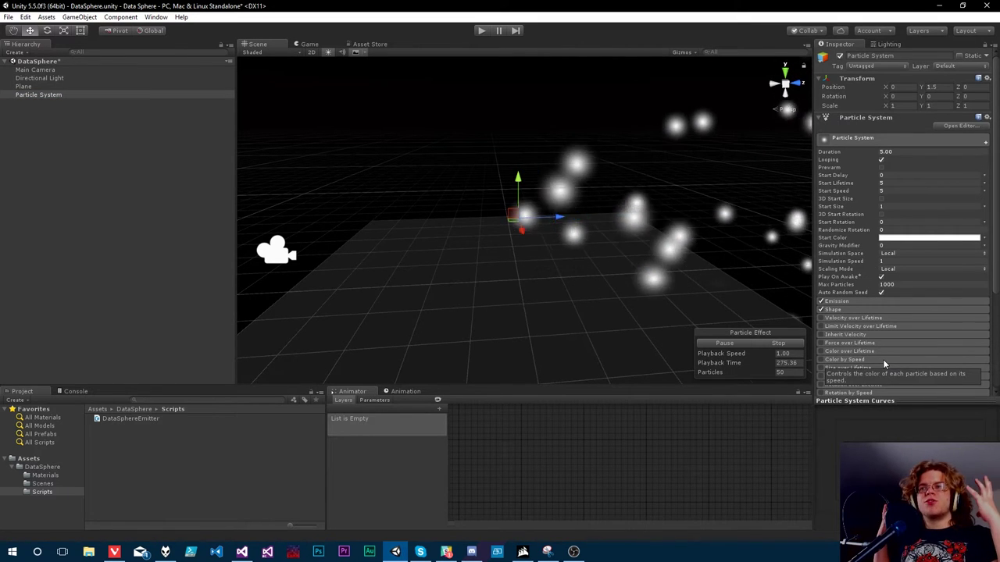
click(904, 284)
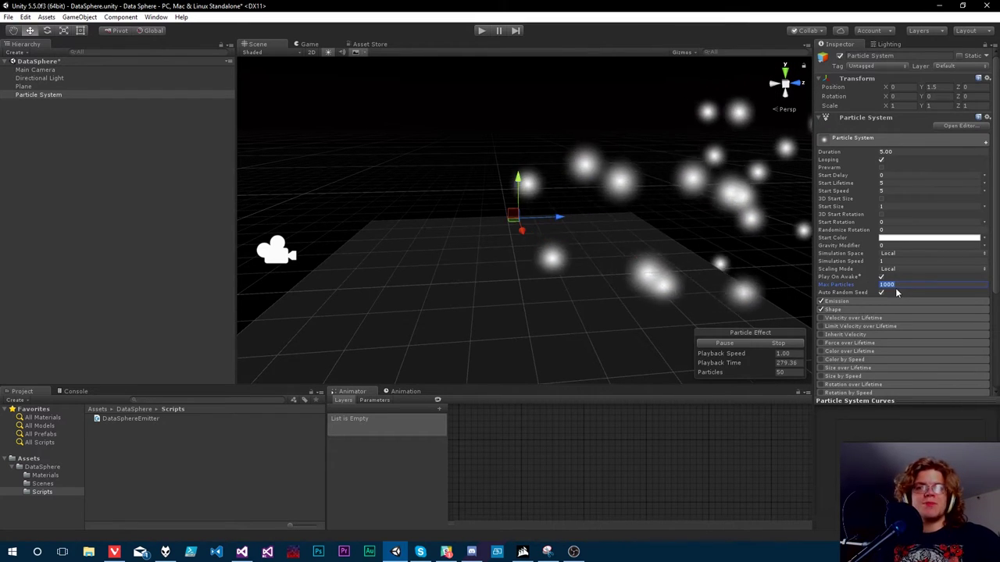
click(833, 301)
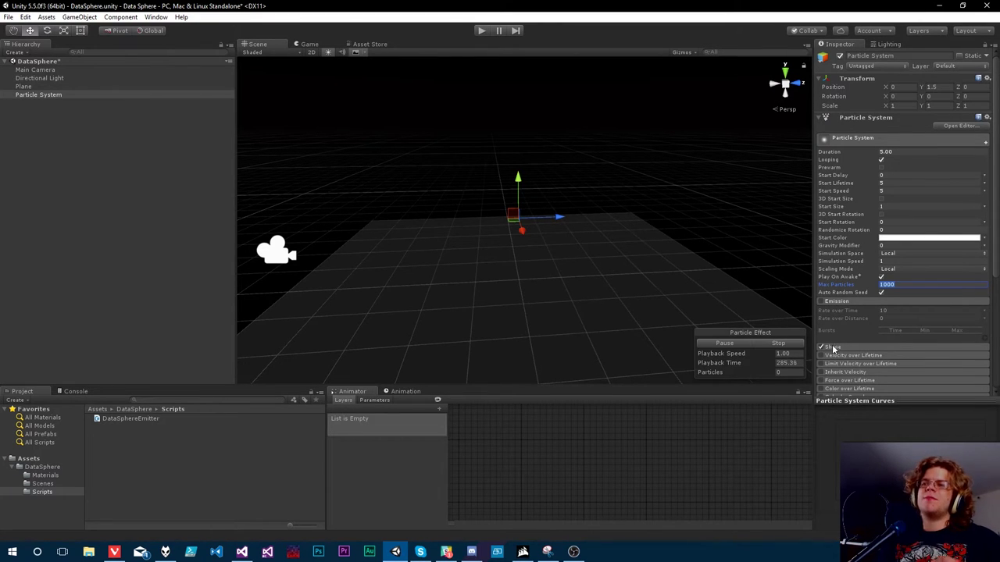
scroll(833, 349, down, 5)
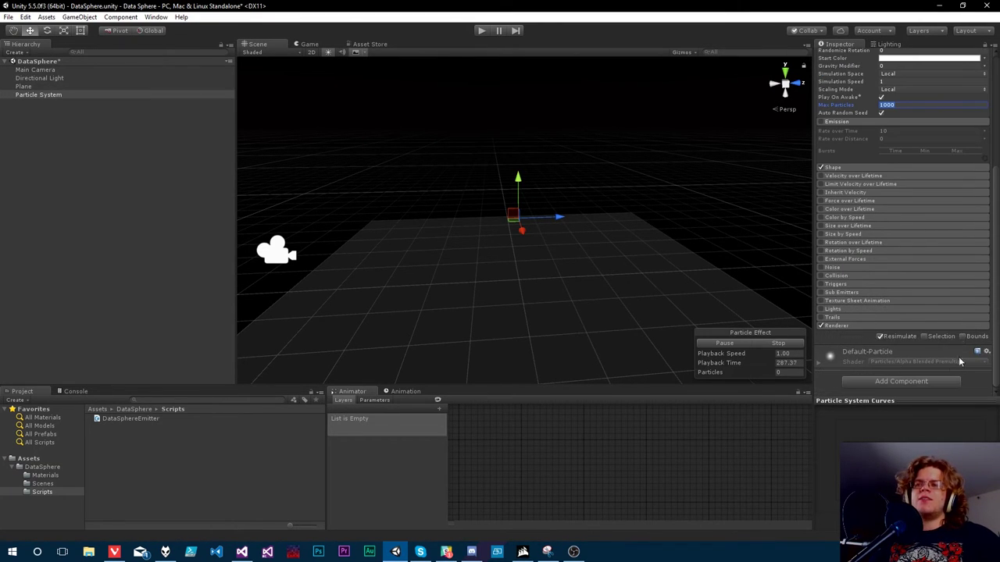
click(856, 326)
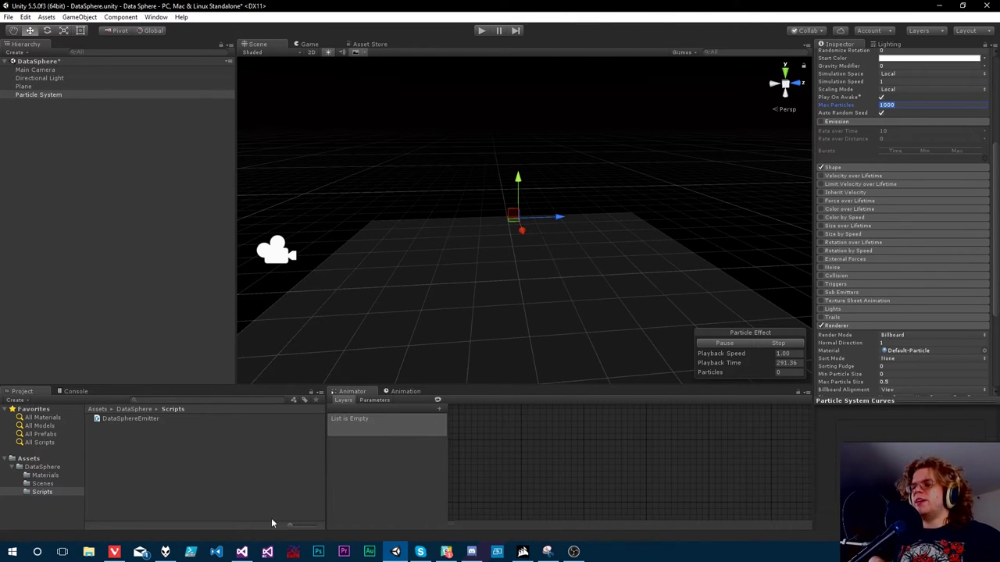
click(241, 551)
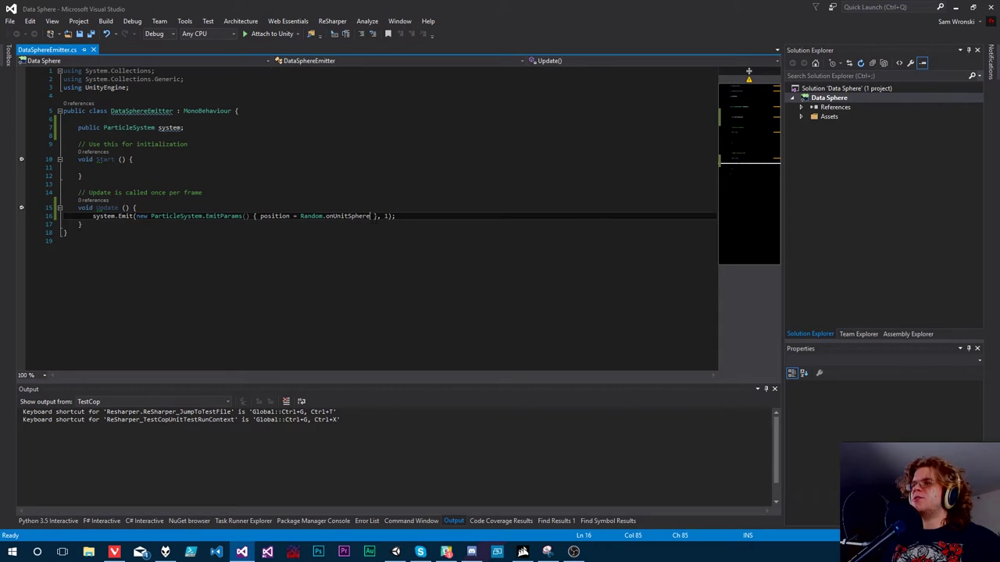
text(,)
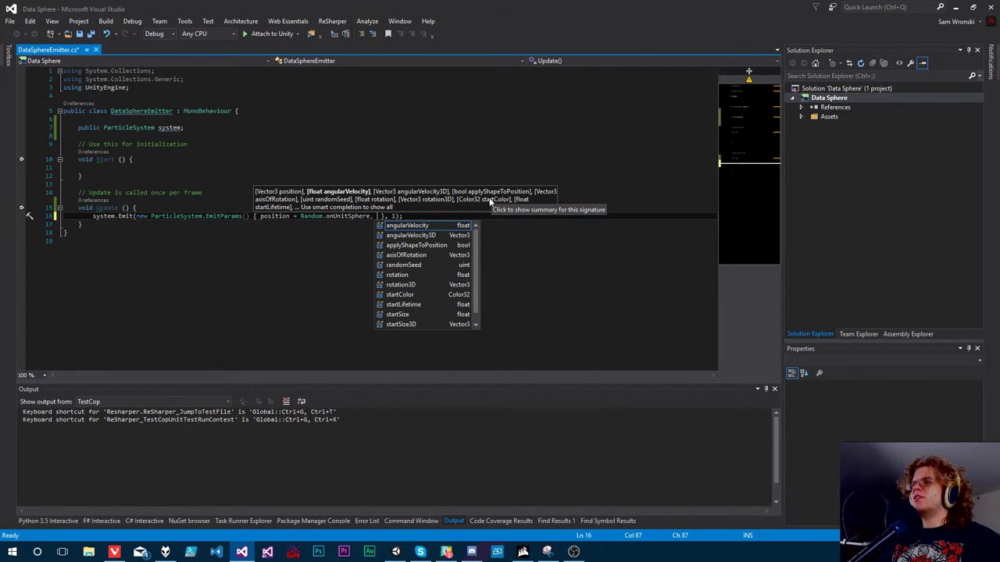
key(BackSpace)
key(BackSpace)
key(ctrl+s)
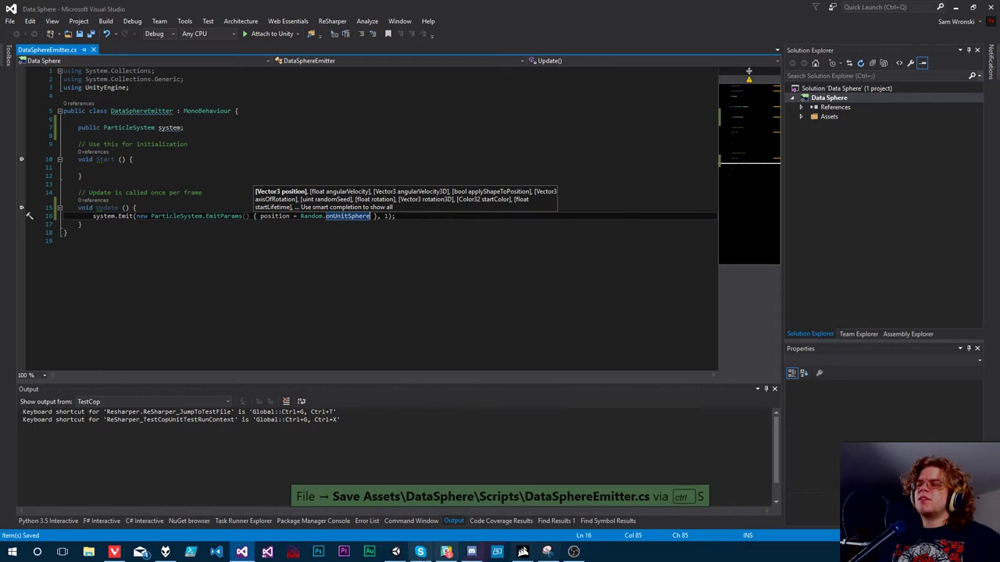
key(alt+Tab)
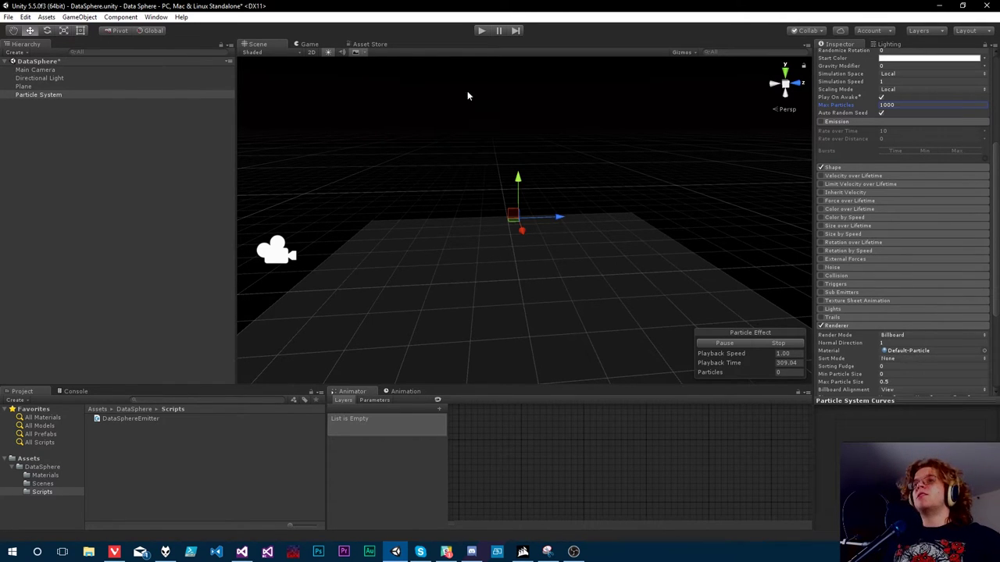
Collapse the Emission, main Particle System and Renderer modules in the Inspector.
click(836, 122)
scroll(906, 139, up, 4)
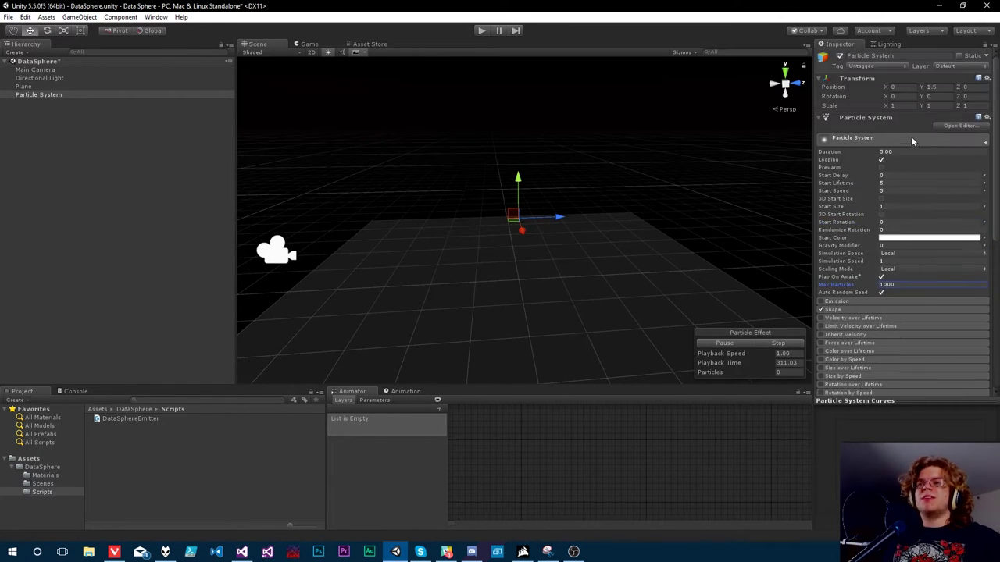
click(845, 139)
click(837, 318)
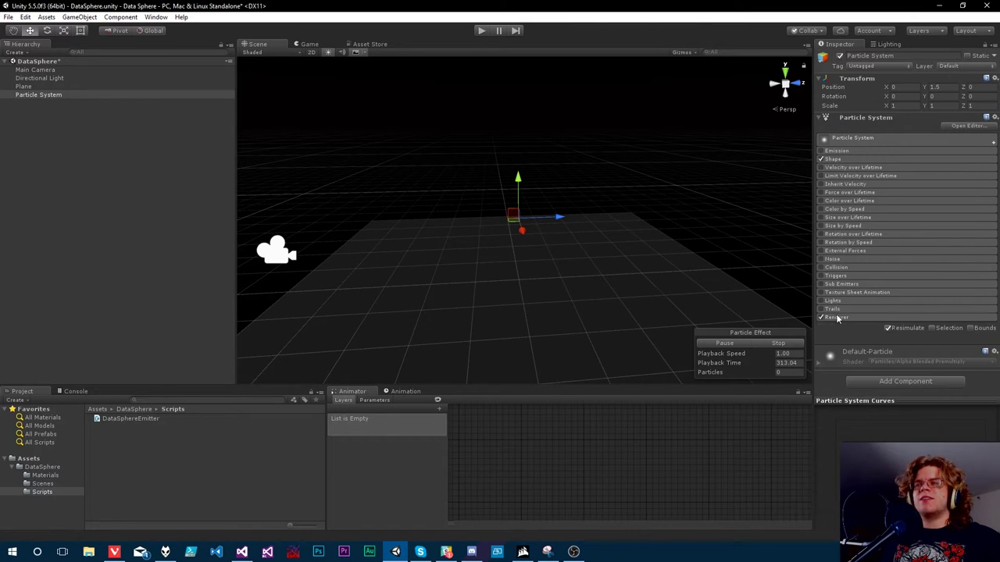
Add DataSphereEmitter to the Particle System, assign its System field to itself, and play.
click(41, 94)
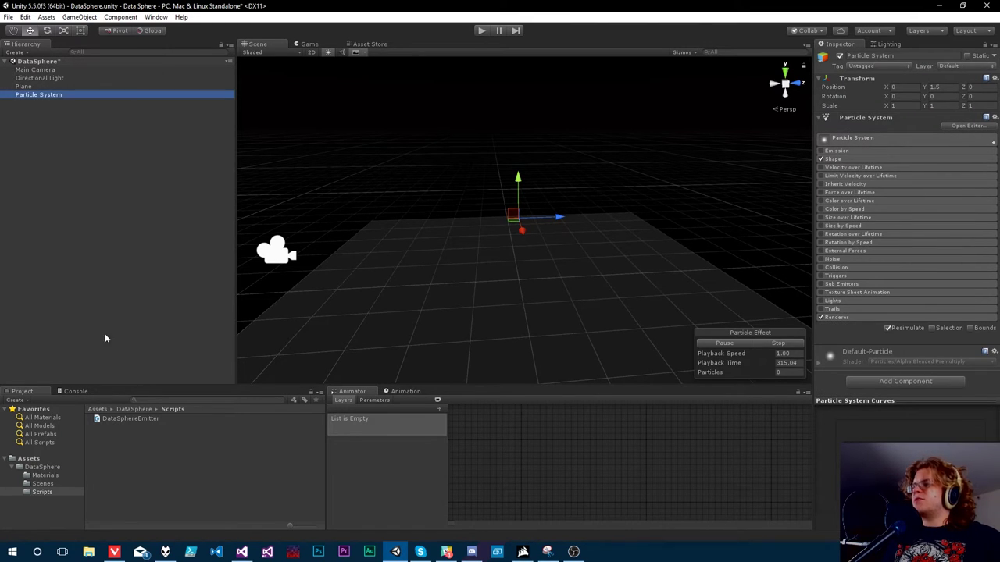
drag(137, 422, 906, 386)
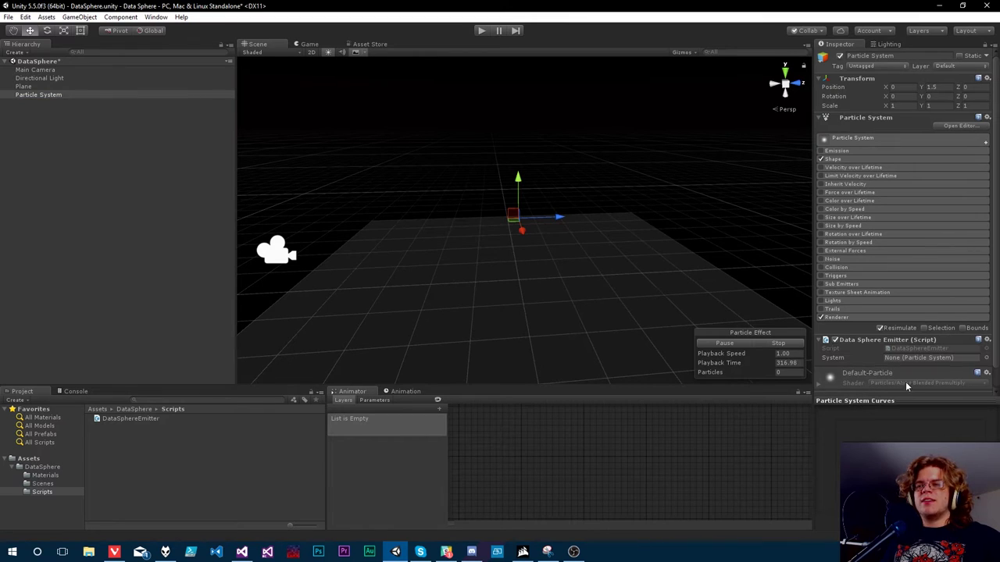
drag(969, 428, 906, 352)
click(481, 30)
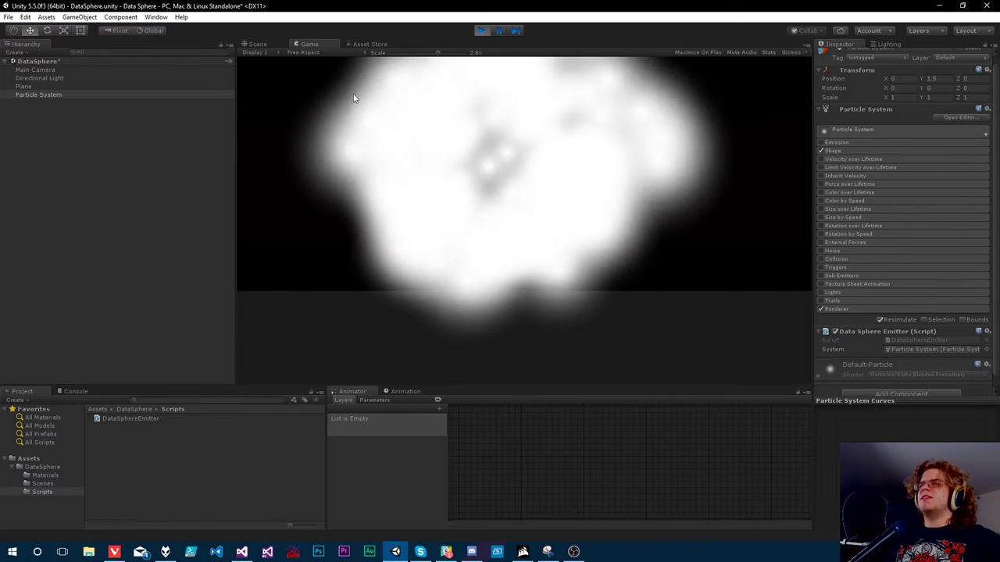
Run the scene in the Scene view and expand the main module showing Start Speed 5.
click(255, 44)
mouse_move(643, 232)
alt+mouse_down()
mouse_move(634, 245)
mouse_move(672, 240)
mouse_move(629, 237)
alt+mouse_up()
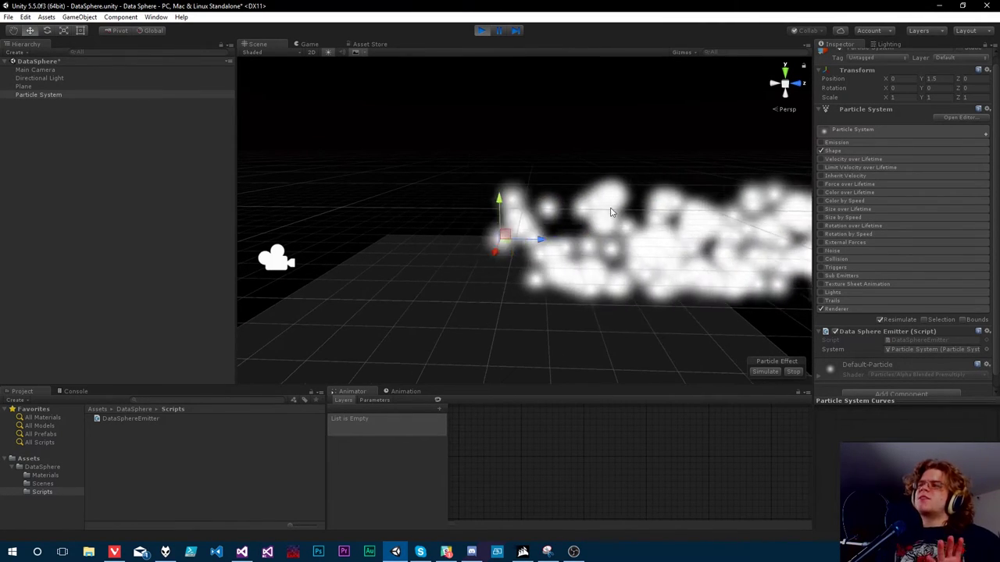
middle_drag(566, 230, 561, 205)
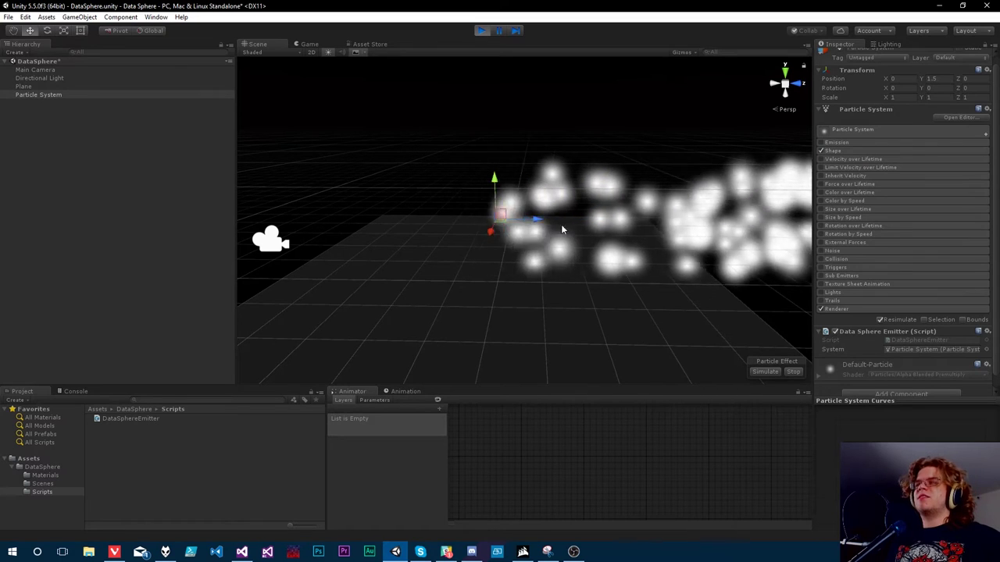
click(480, 31)
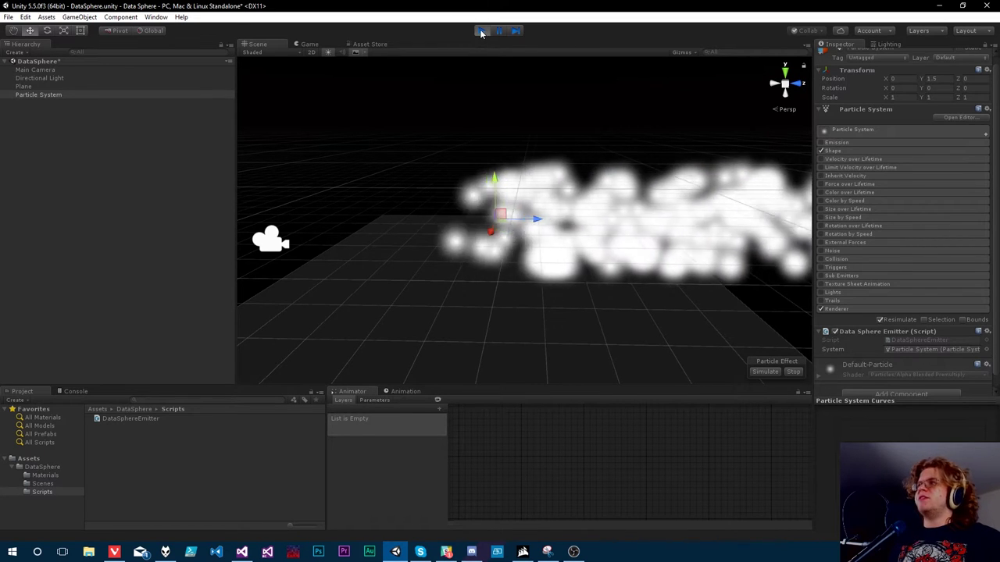
click(852, 130)
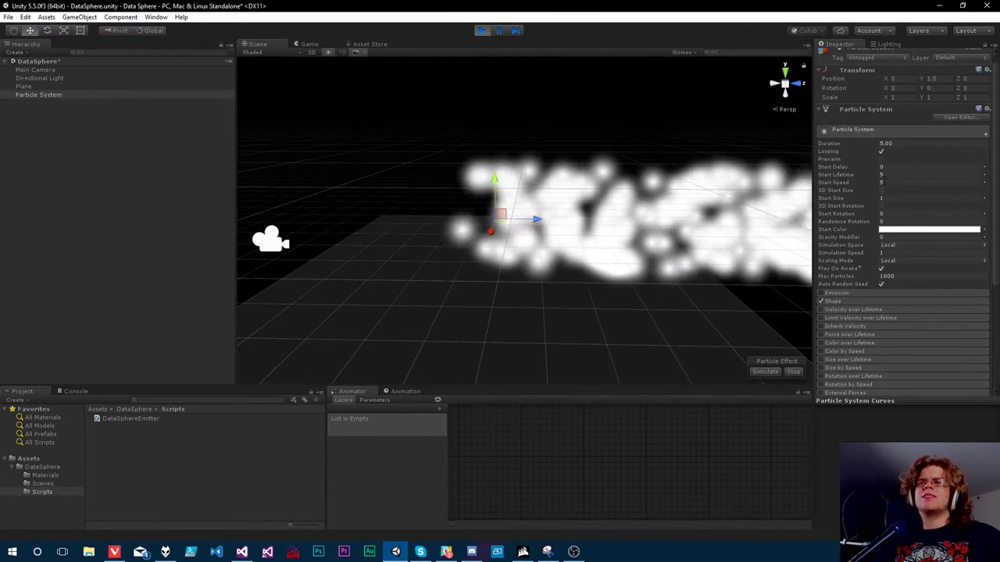
Set Start Speed to 0 and orbit around the resulting white particle ball.
click(882, 182)
text(0)
alt+drag(656, 203, 739, 180)
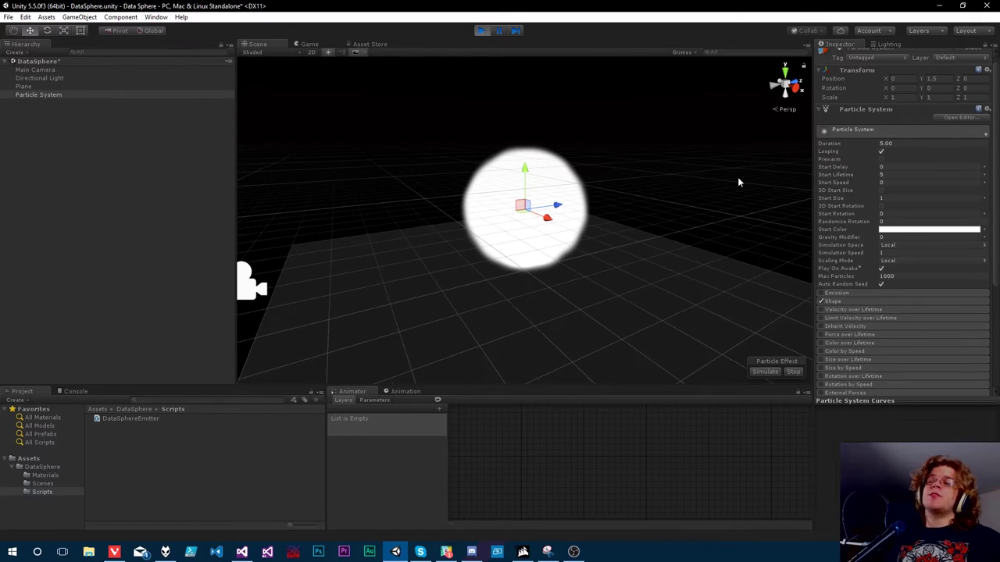
alt+drag(638, 229, 518, 224)
alt+right_drag(517, 224, 475, 288)
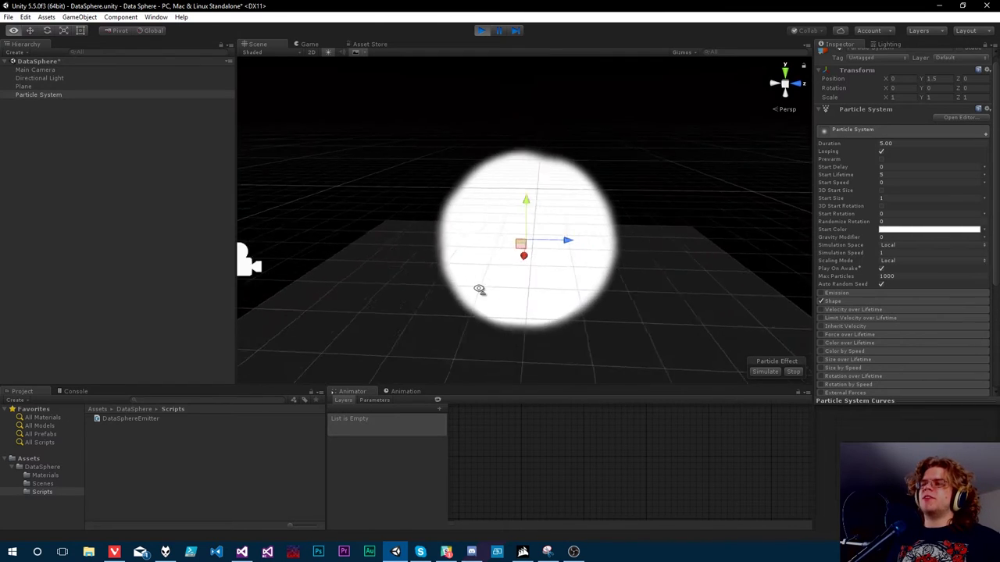
alt+drag(475, 288, 726, 265)
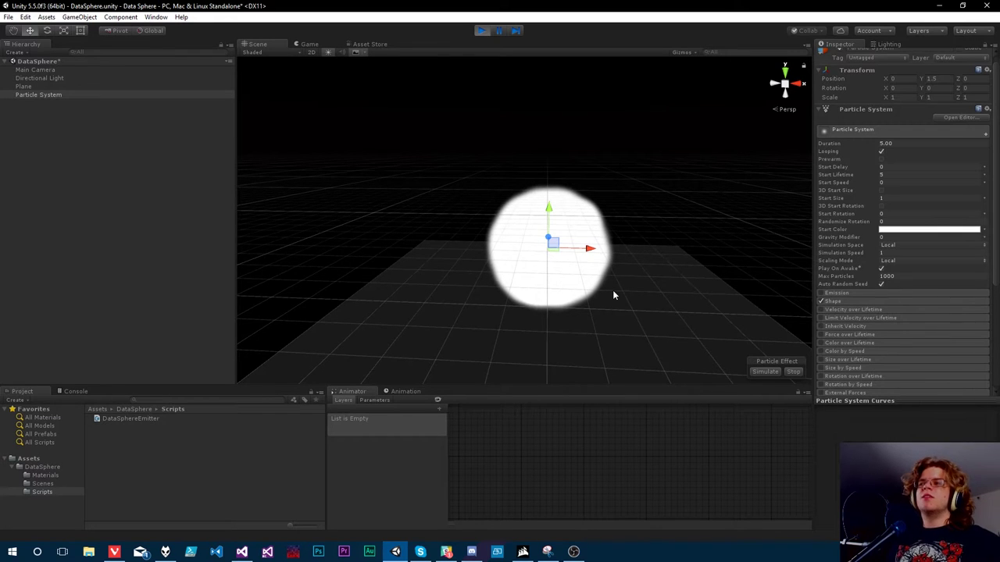
alt+drag(613, 292, 448, 261)
Set Start Size to 0.1 and orbit the view to inspect the hollow speckled sphere.
click(882, 197)
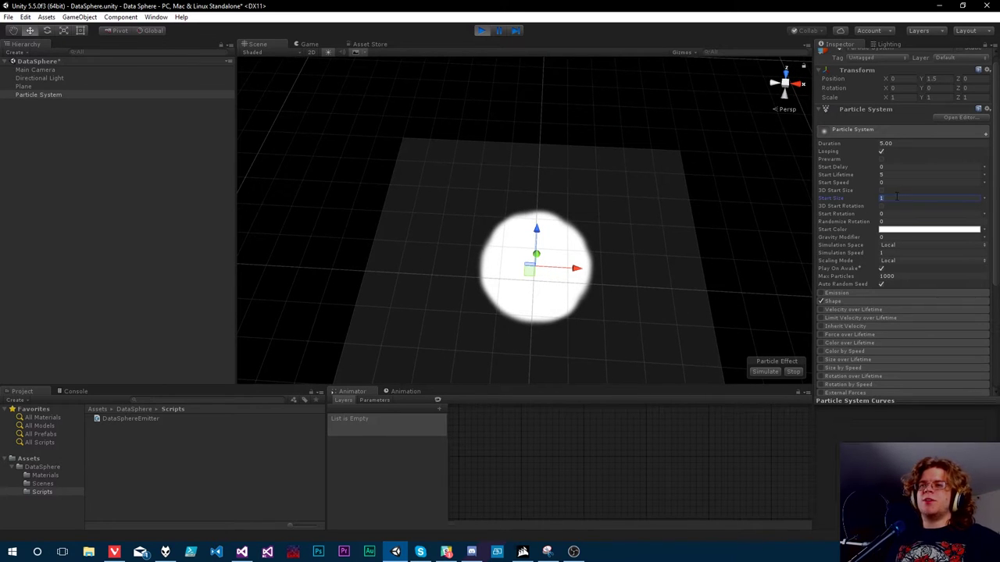
text(0.1)
alt+drag(617, 258, 609, 148)
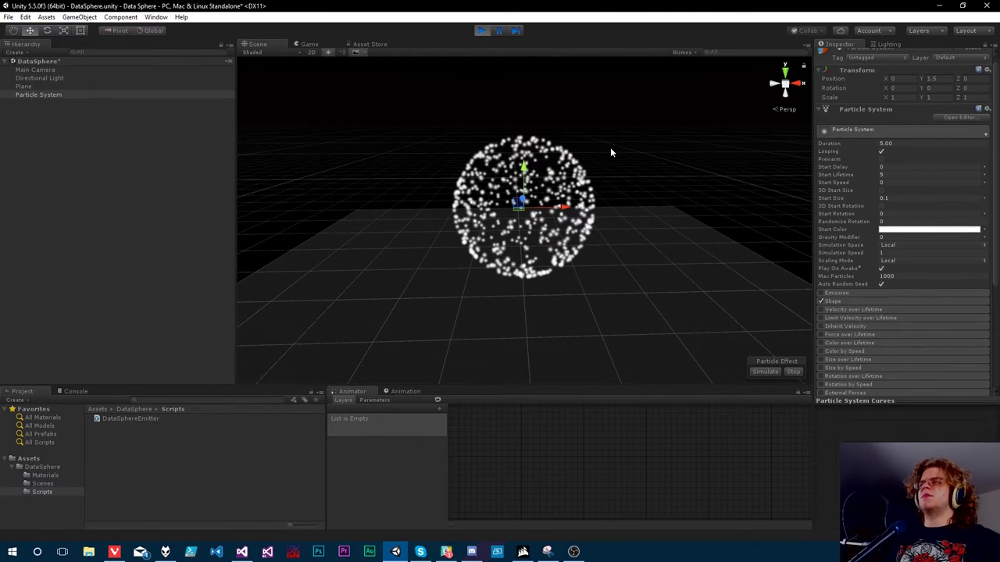
alt+drag(610, 152, 827, 253)
scroll(619, 239, down, 3)
alt+drag(833, 159, 666, 230)
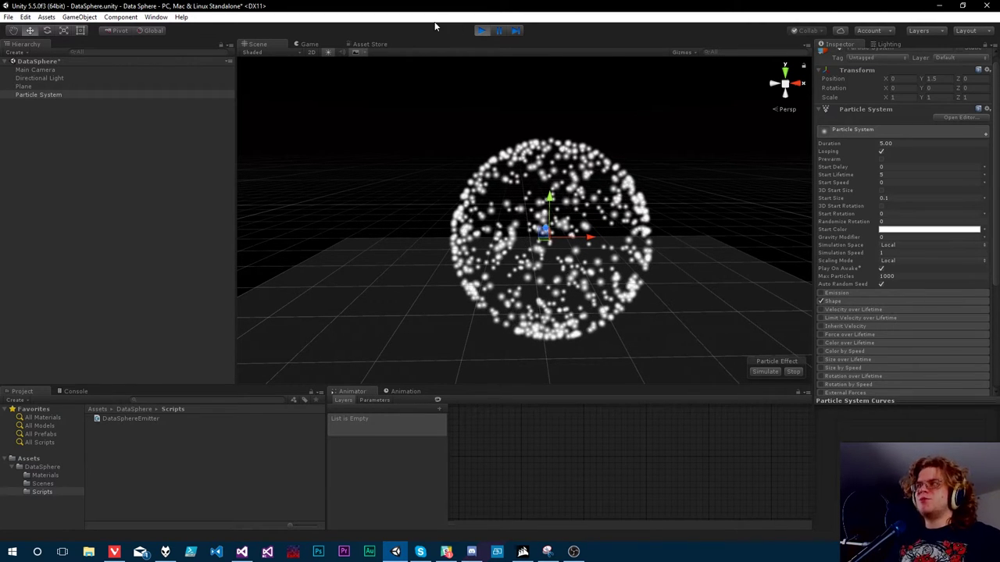
Stop Play mode, add startColor = Random.ColorHSV() to the EmitParams, and save.
click(482, 31)
click(242, 551)
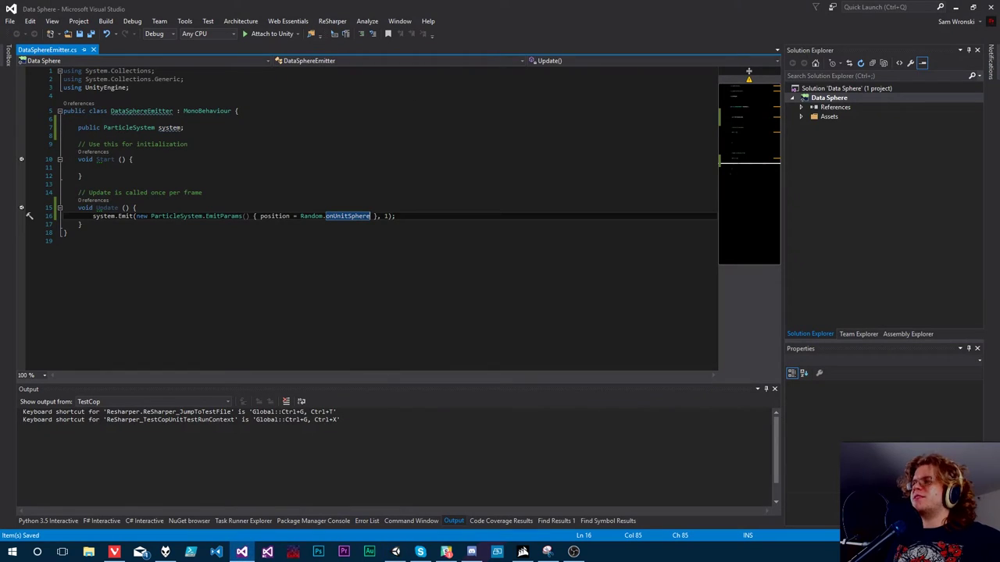
text(, )
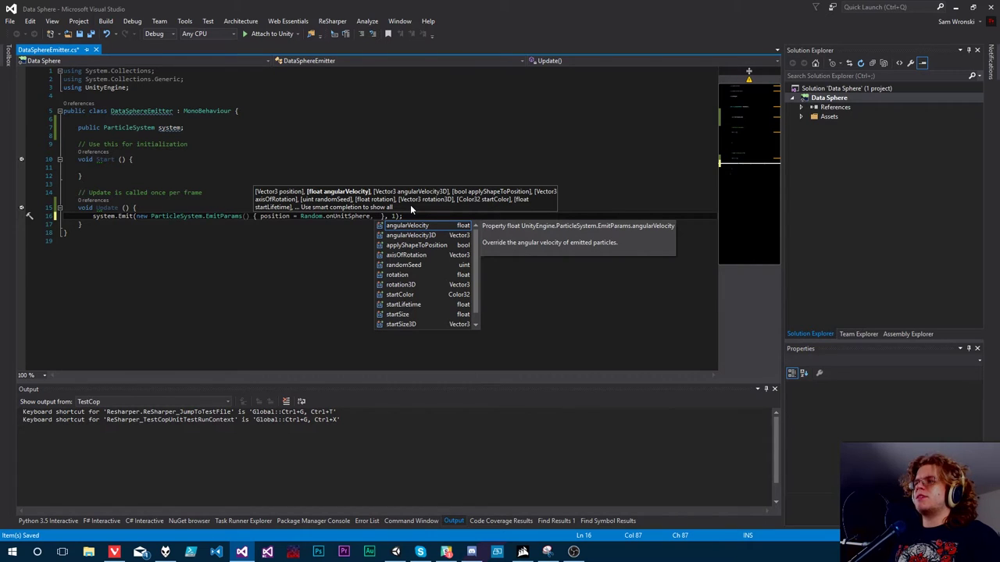
text(startCo)
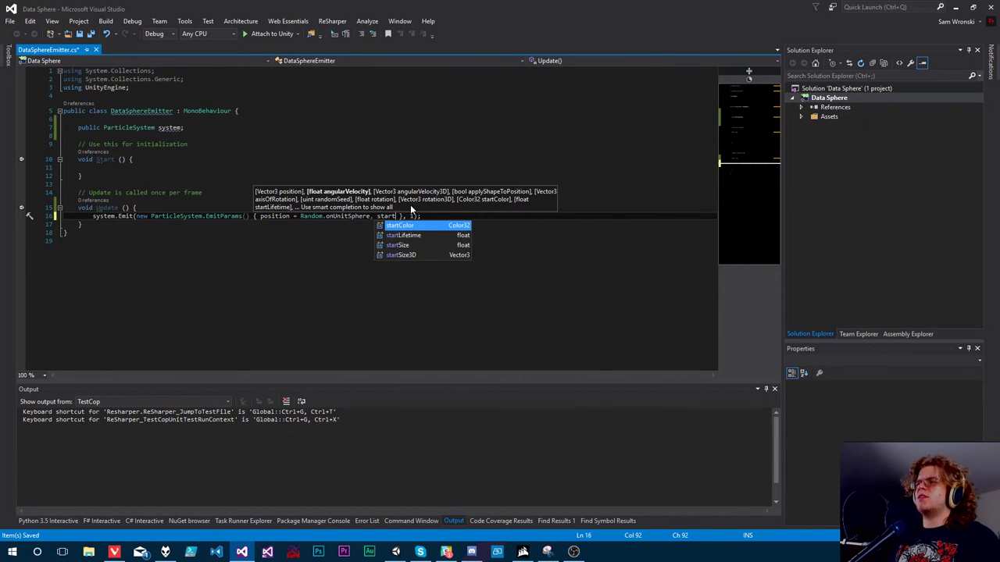
text(lor )
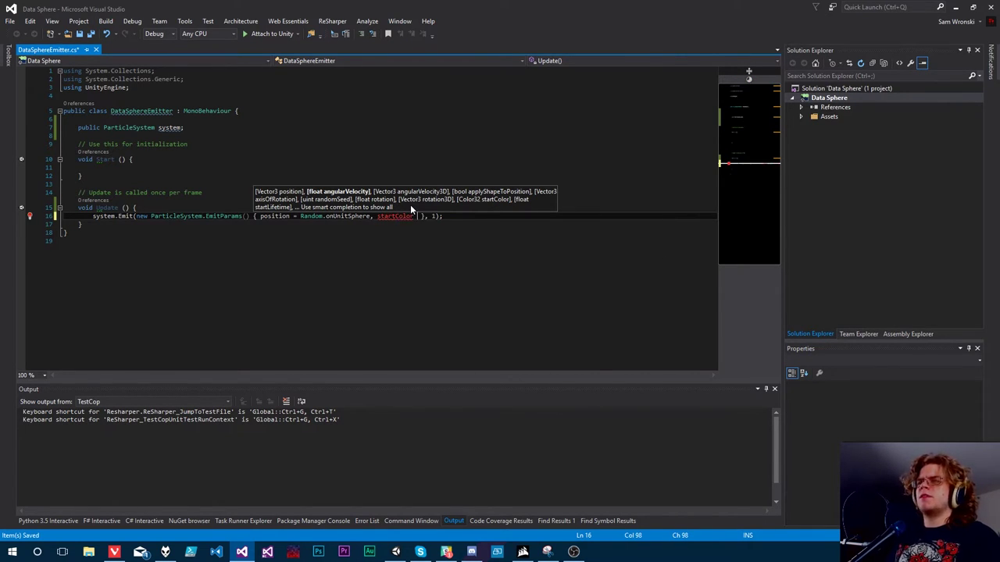
text(= Col)
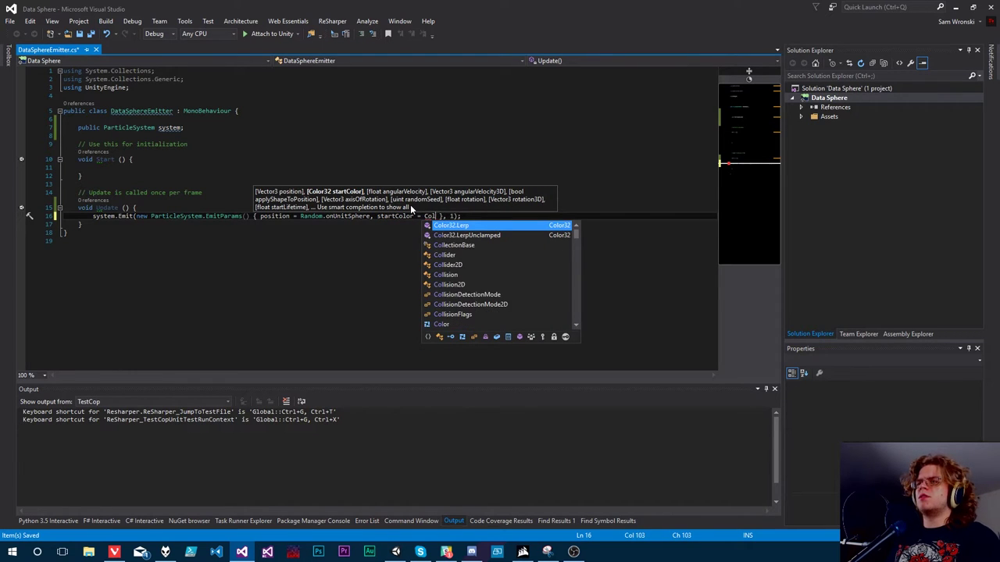
key(BackSpace)
key(BackSpace)
key(BackSpace)
text(Random.)
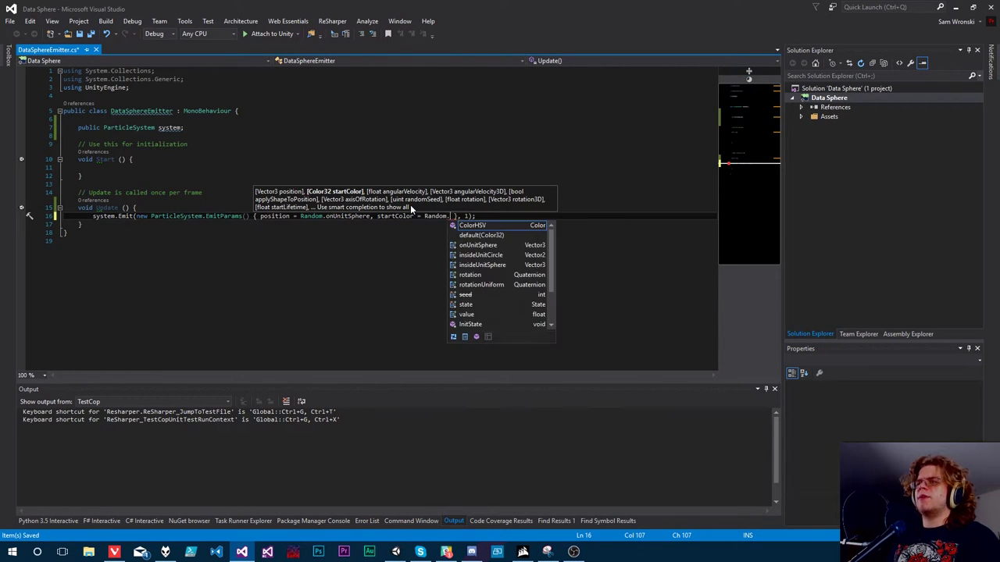
text(ColorHSV)
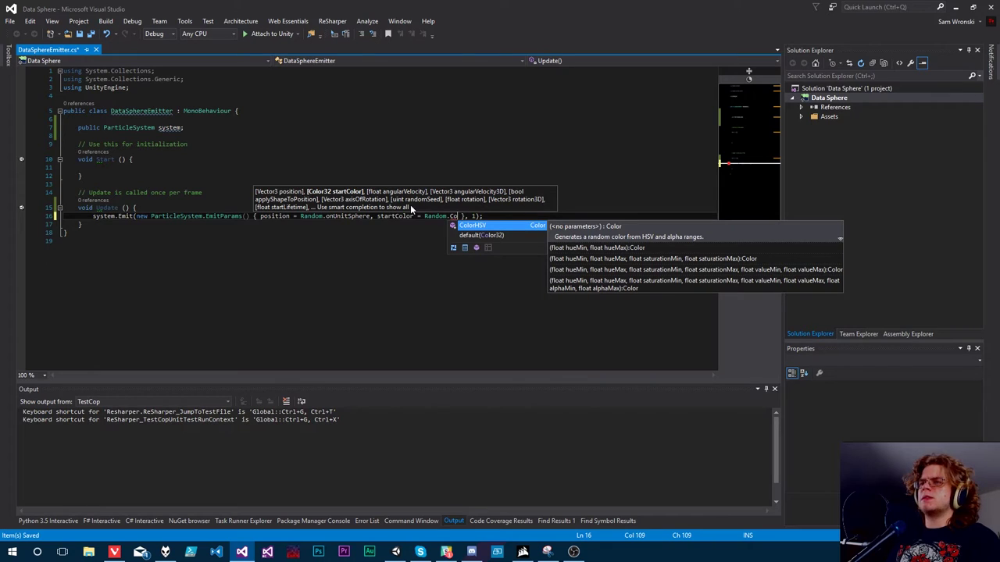
text(())
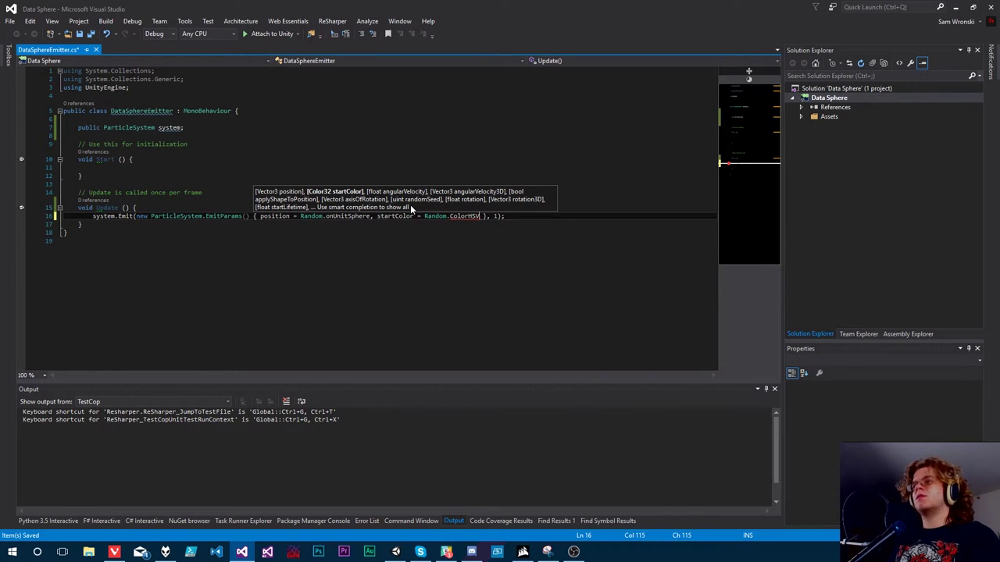
key(ctrl+s)
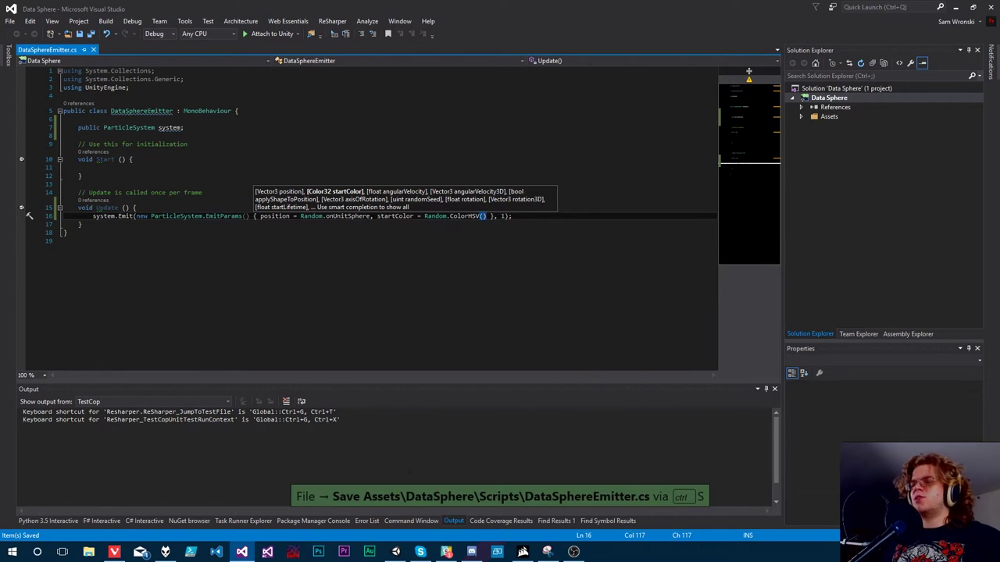
Type [ExecuteInEditMode] on a new line above the class declaration.
click(395, 551)
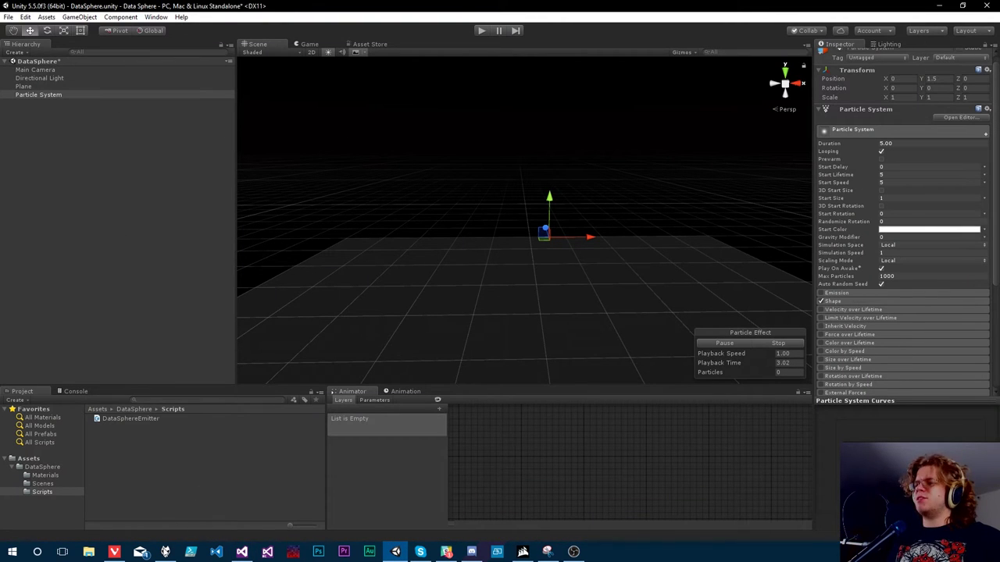
click(241, 551)
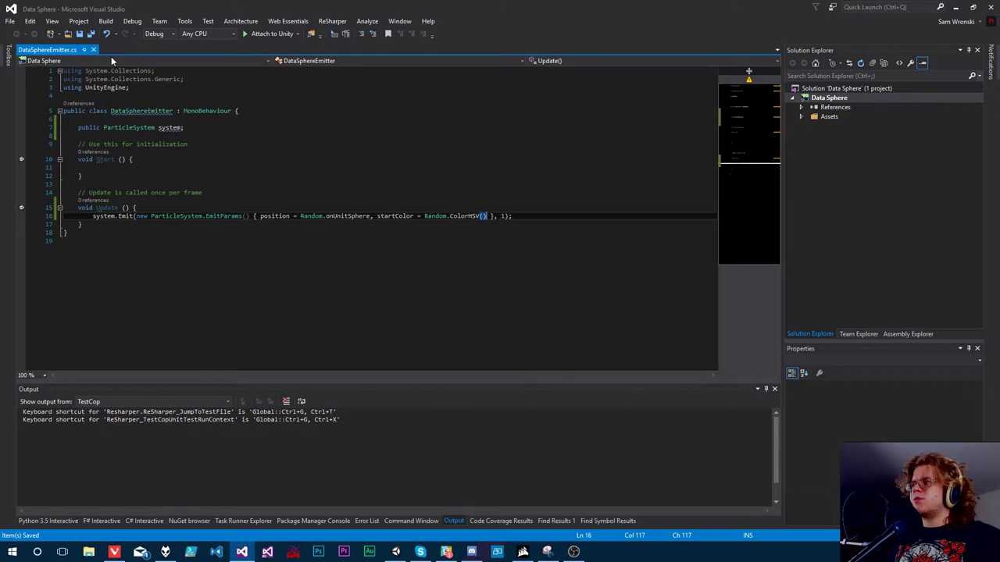
key(Return)
text([ExecuteIn)
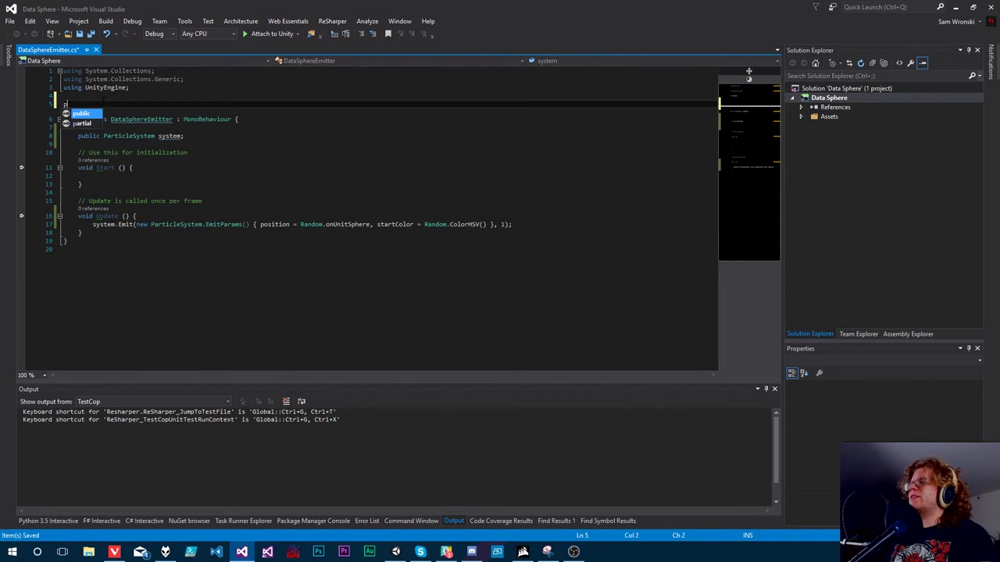
text(EditMode])
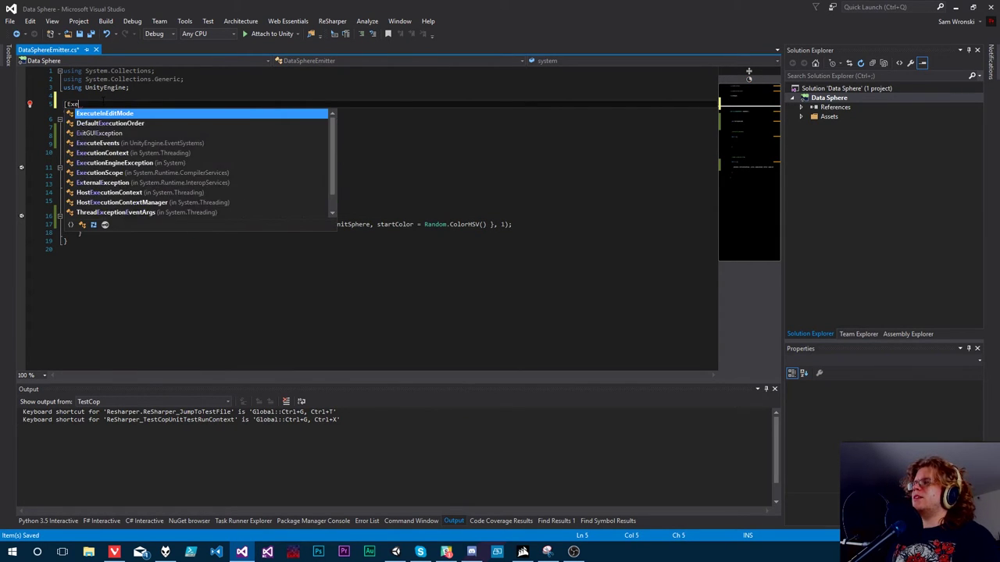